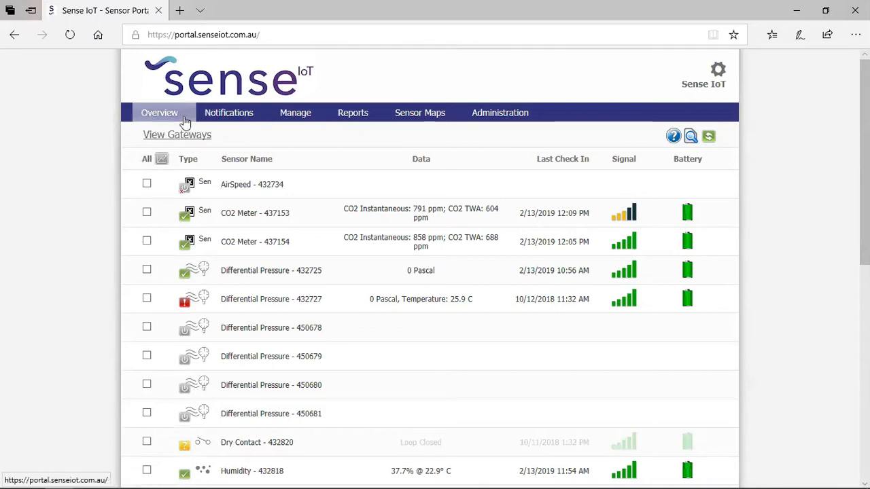
Review the list of existing notifications, including their on/off status and how each one is sent.
{"action": "left_click", "coordinate": [226, 117]}
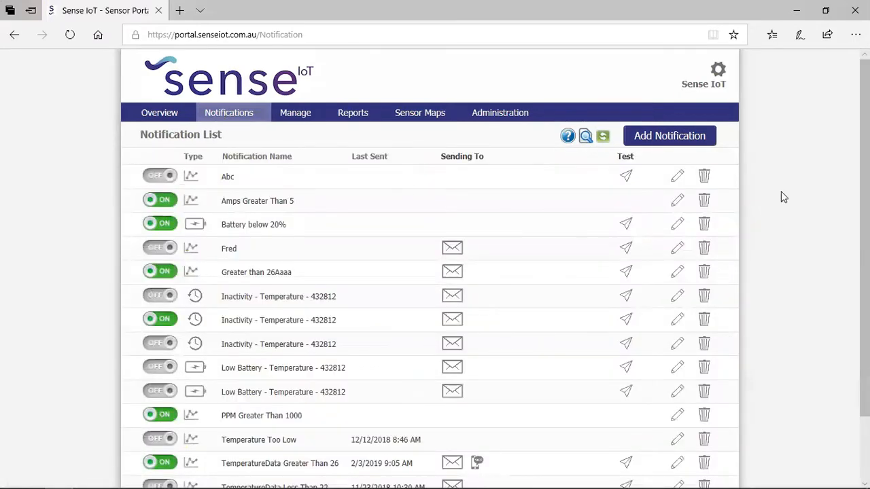
{"action": "scroll", "coordinate": [435, 271], "scroll_direction": "down", "scroll_amount": 2}
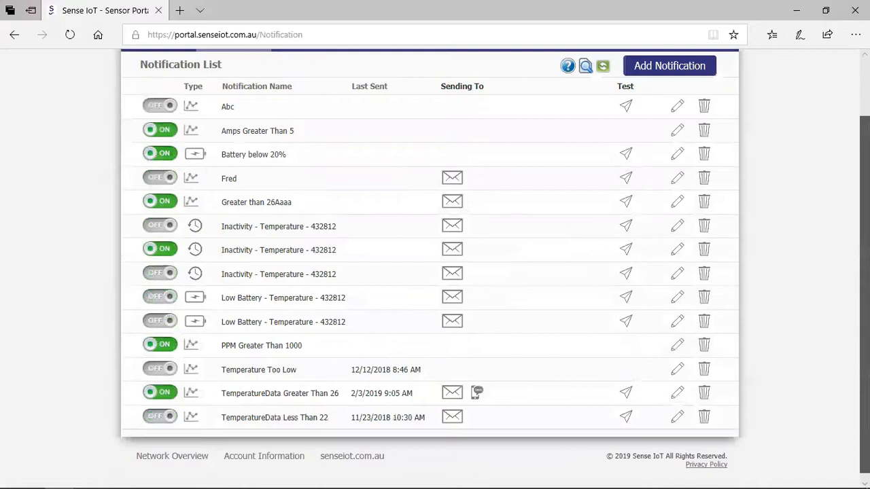
{"action": "scroll", "coordinate": [763, 175], "scroll_direction": "up", "scroll_amount": 1}
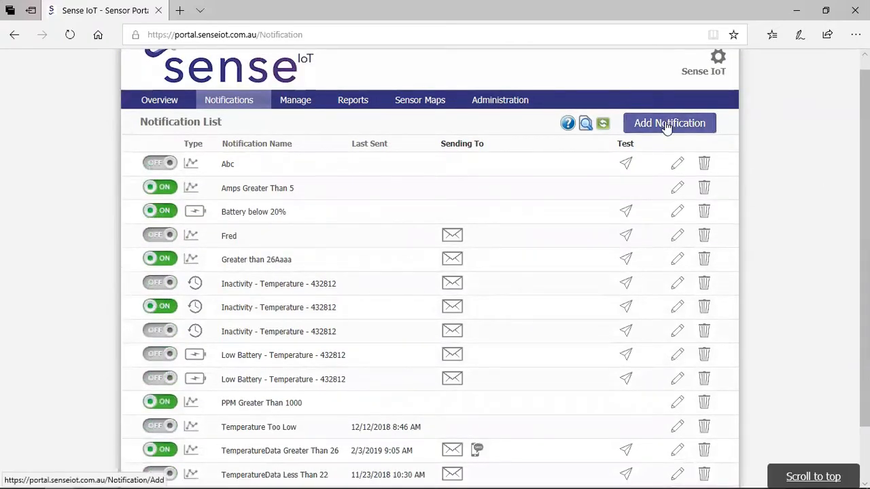
Start a new notification from the notification settings of sensor Temperature - 432813 in the sensor overview.
{"action": "left_click", "coordinate": [158, 103]}
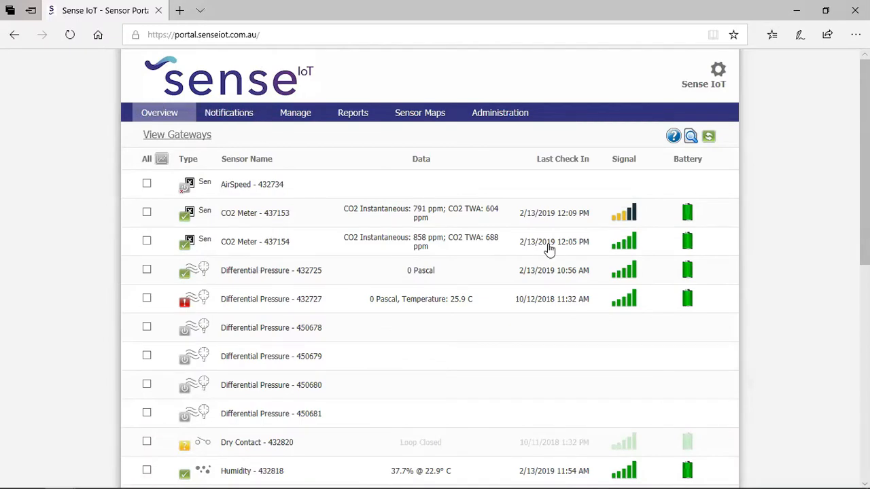
{"action": "scroll", "coordinate": [864, 204], "scroll_direction": "down", "scroll_amount": 2}
{"action": "scroll", "coordinate": [435, 272], "scroll_direction": "down", "scroll_amount": 4}
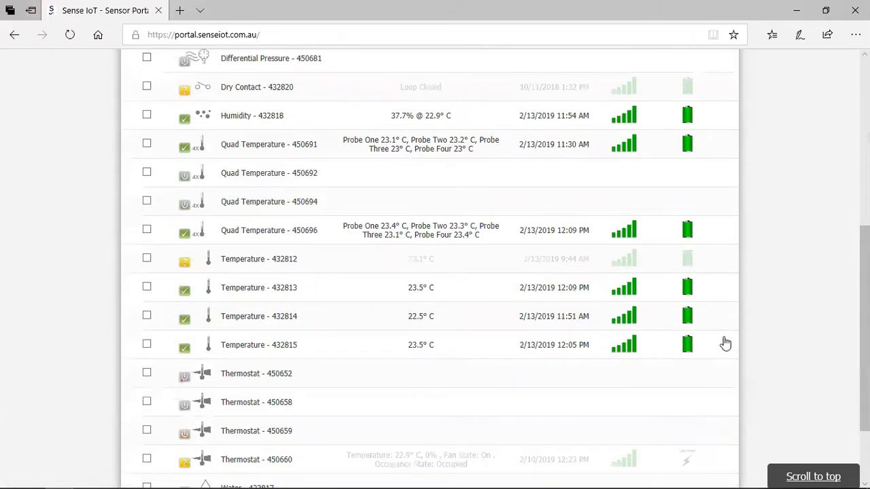
{"action": "left_click", "coordinate": [249, 293]}
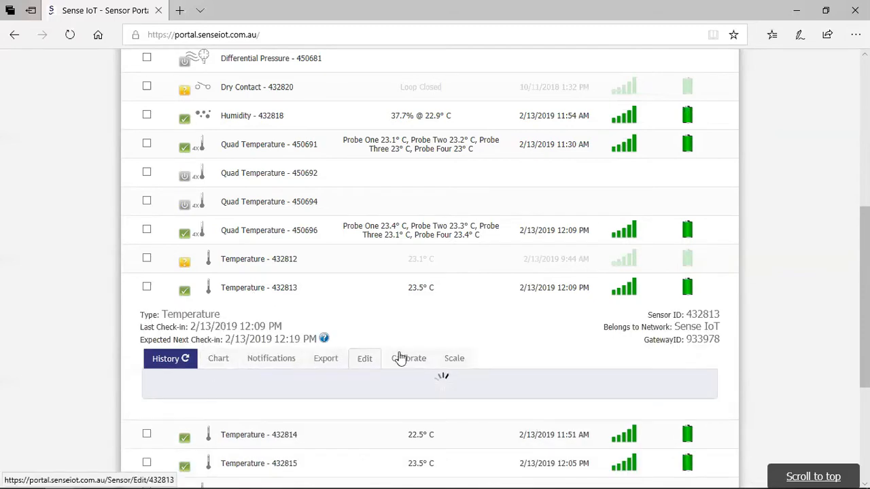
{"action": "left_click", "coordinate": [271, 362]}
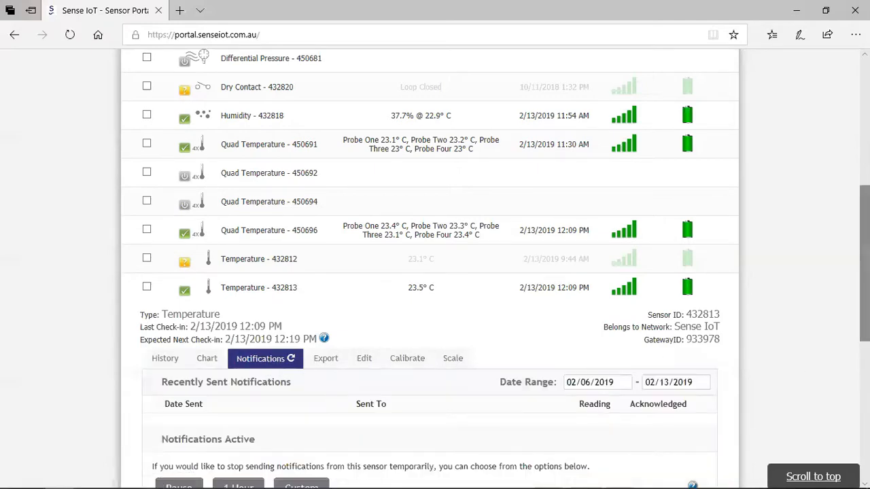
{"action": "scroll", "coordinate": [428, 272], "scroll_direction": "down", "scroll_amount": 3}
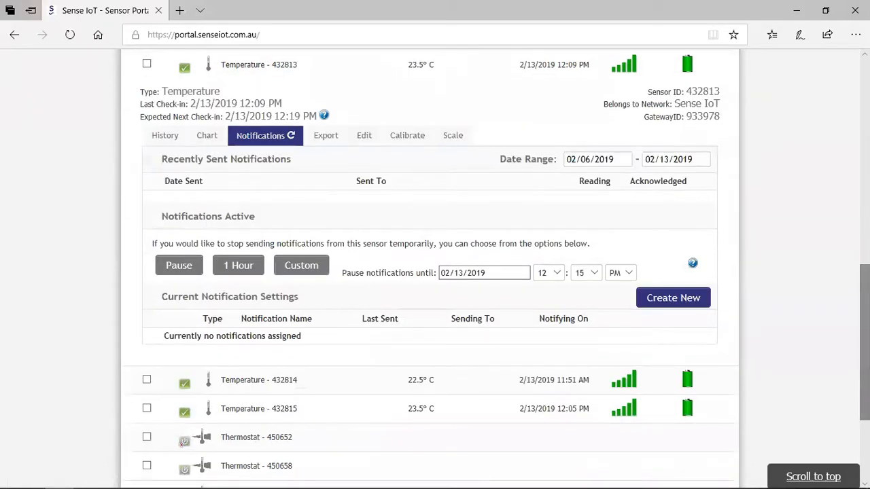
{"action": "left_click", "coordinate": [674, 299]}
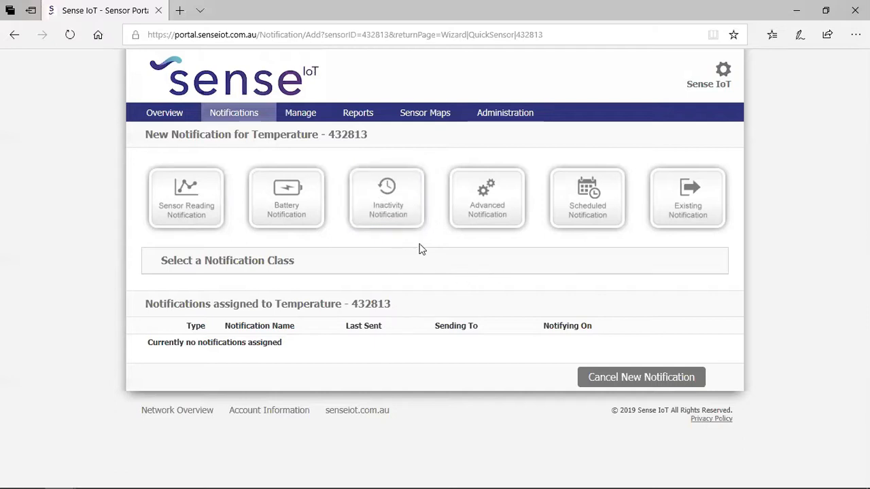
Try the advanced notification class with the type Notify after aware period and review the other advanced types.
{"action": "left_click", "coordinate": [487, 208]}
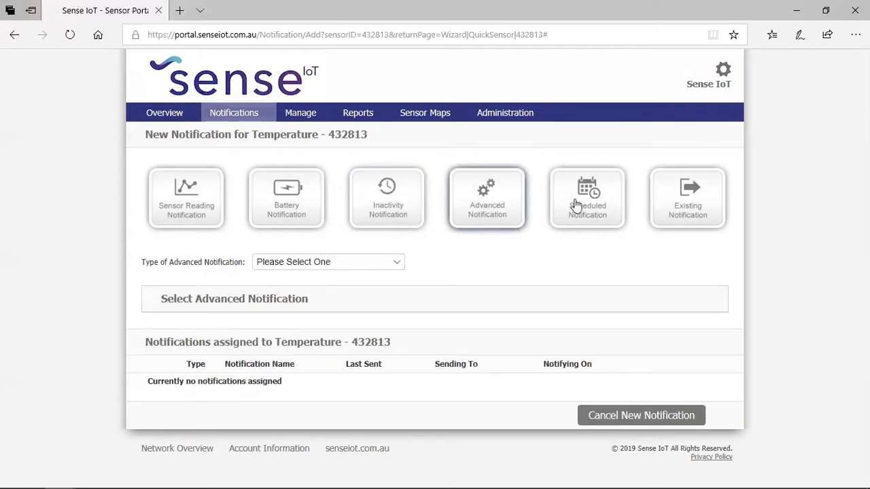
{"action": "left_click", "coordinate": [396, 263]}
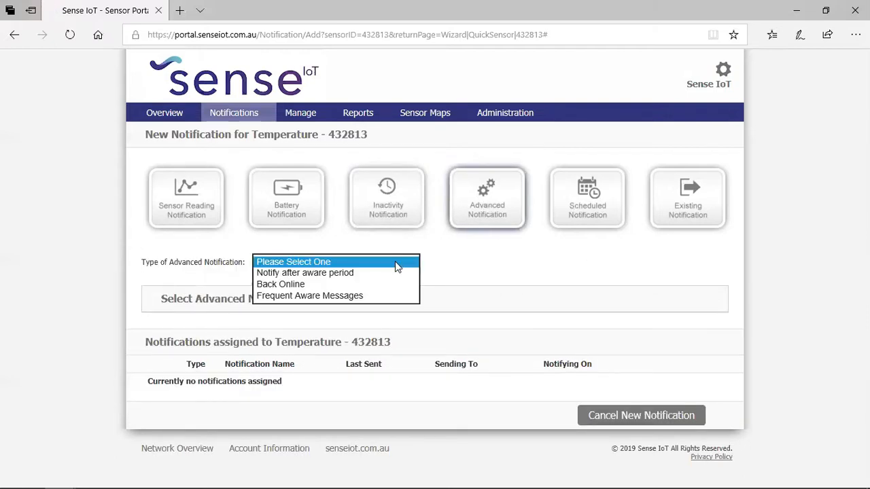
{"action": "left_click", "coordinate": [386, 273]}
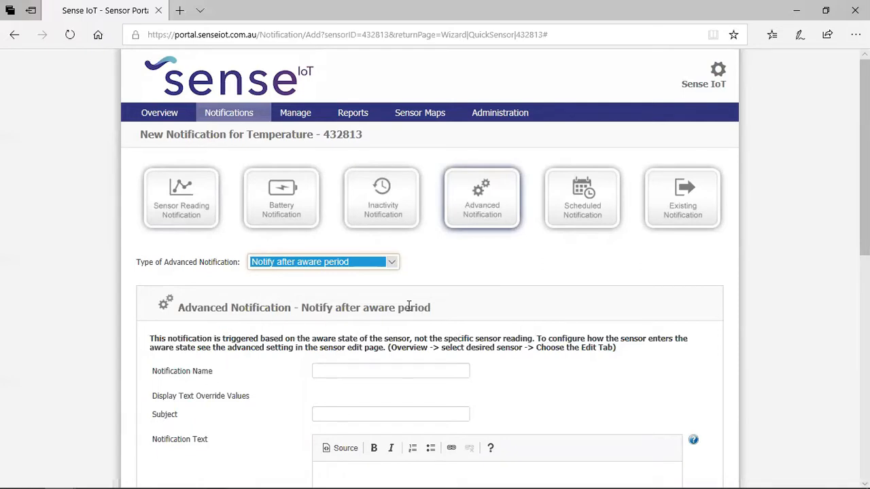
{"action": "left_click", "coordinate": [391, 263]}
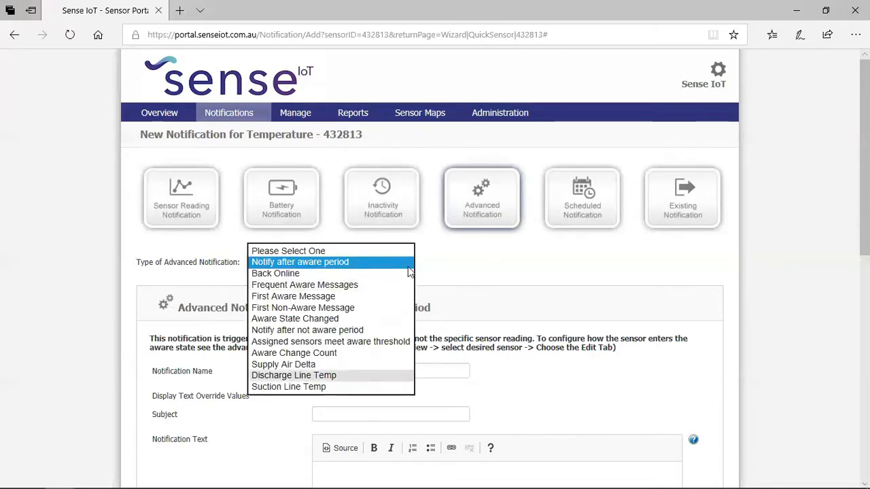
{"action": "left_click", "coordinate": [492, 270]}
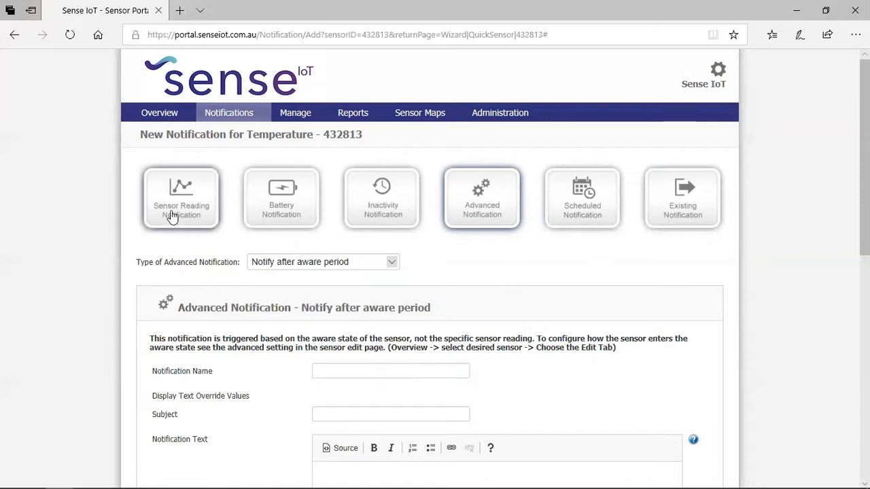
Choose the sensor reading notification class for the temperature sensor and name the notification "Sample".
{"action": "left_click", "coordinate": [196, 206]}
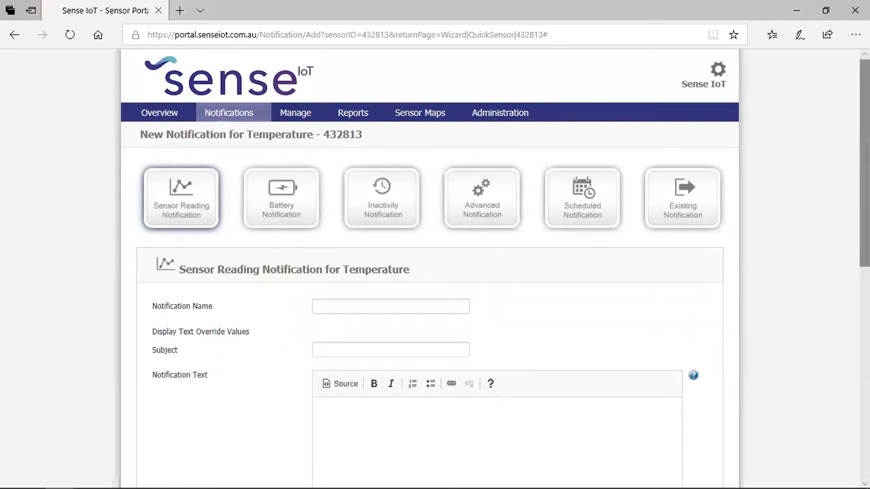
{"action": "scroll", "coordinate": [435, 272], "scroll_direction": "down", "scroll_amount": 5}
{"action": "scroll", "coordinate": [347, 234], "scroll_direction": "down", "scroll_amount": 1}
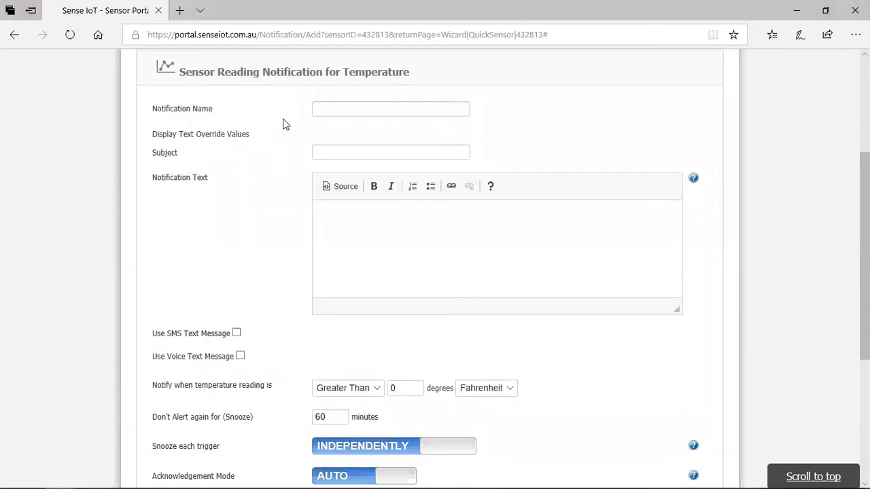
{"action": "left_click", "coordinate": [331, 109]}
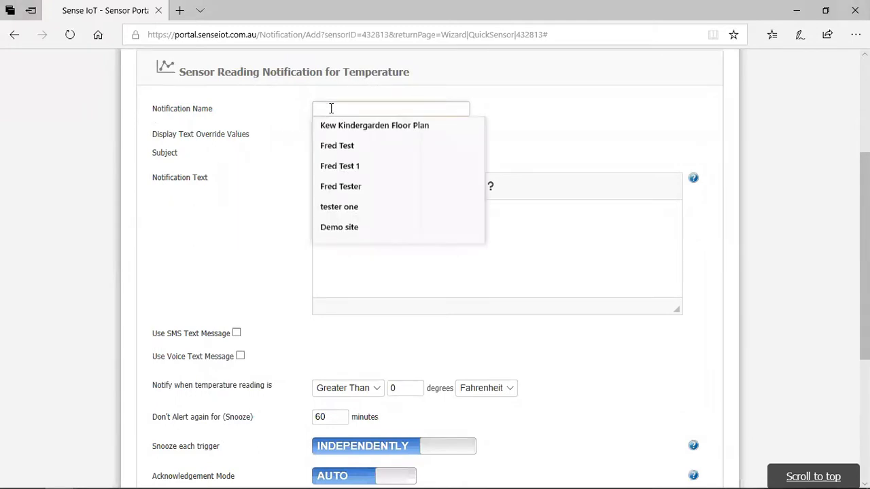
{"action": "type", "text": "A"}
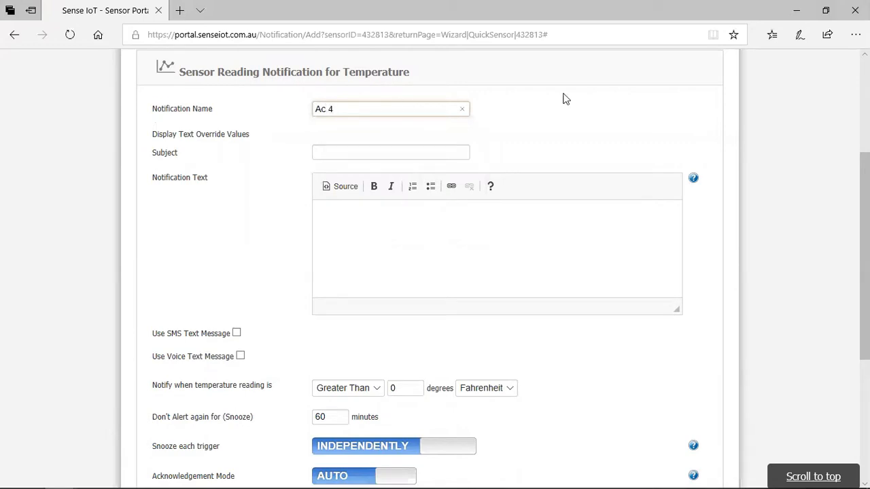
{"action": "key", "text": "BackSpace"}
{"action": "type", "text": "S"}
Enter the subject "Sample is over 28 degrees" and the notification text "Letting you know that A/C Sample is over 28 degrees.".
{"action": "left_click", "coordinate": [323, 153]}
{"action": "type", "text": "Sample is"}
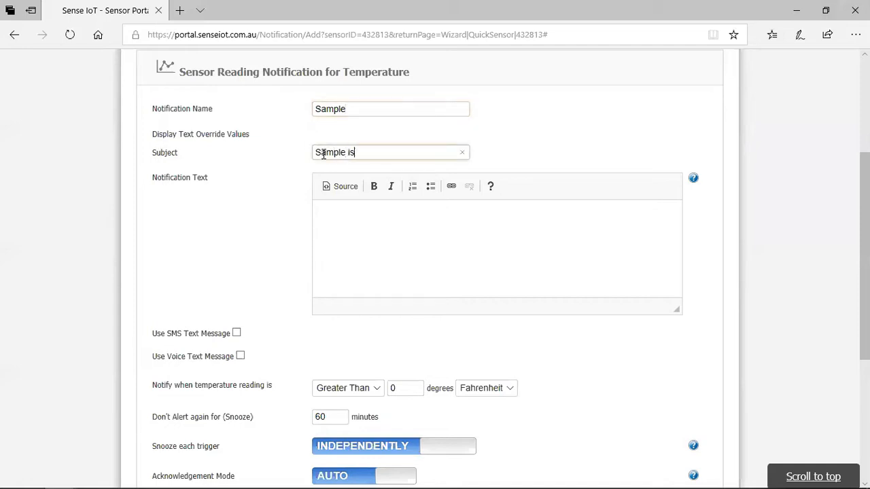
{"action": "type", "text": " over 28 degrees"}
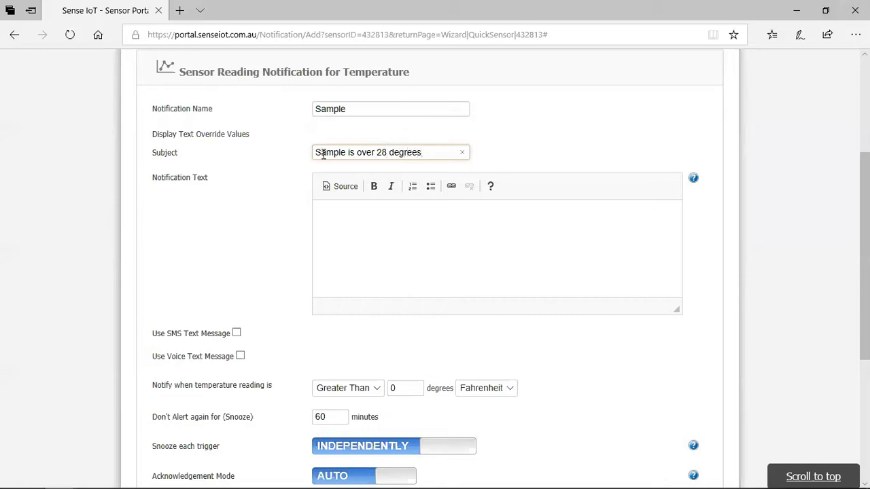
{"action": "left_click", "coordinate": [336, 224]}
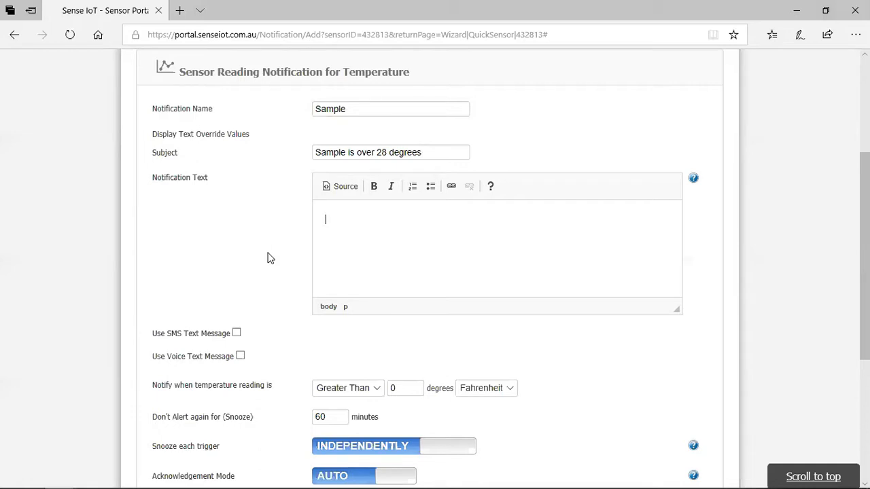
{"action": "type", "text": "ting you know that A/C"}
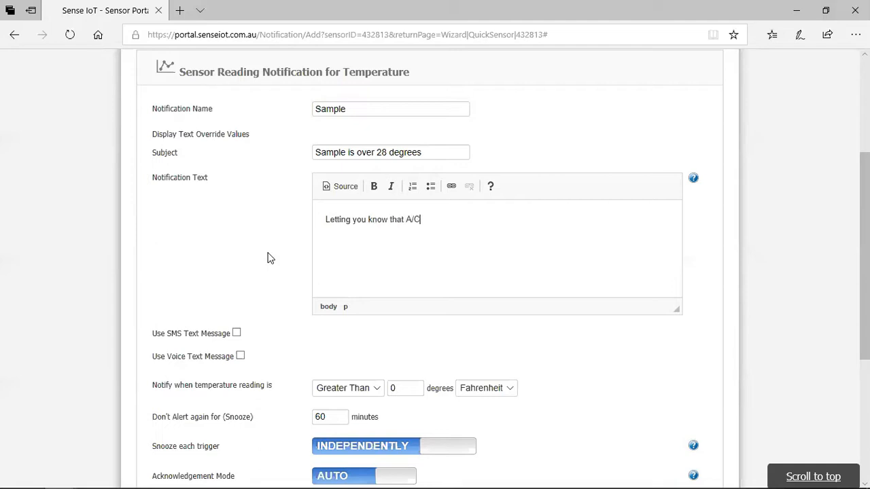
{"action": "type", "text": " Sample is over 28 degrees."}
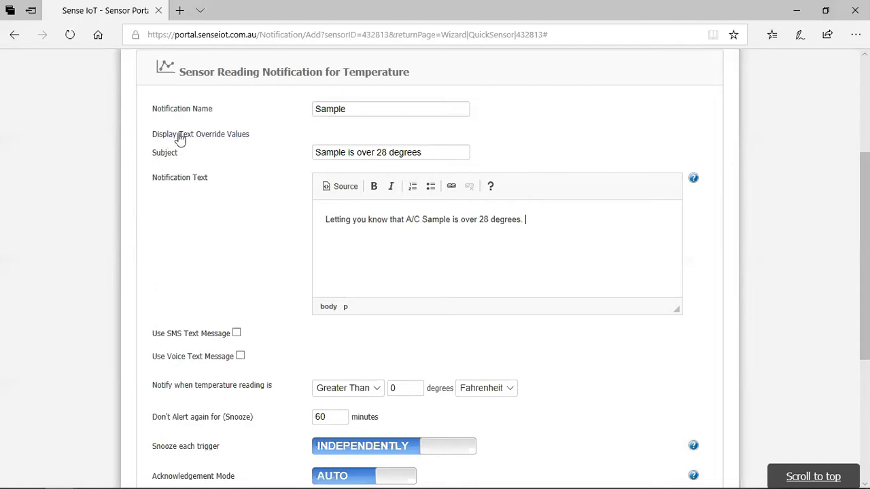
Add a second line "Sample is {Reading}" to the notification text, copying the reading placeholder from the text override values.
{"action": "left_click", "coordinate": [221, 138]}
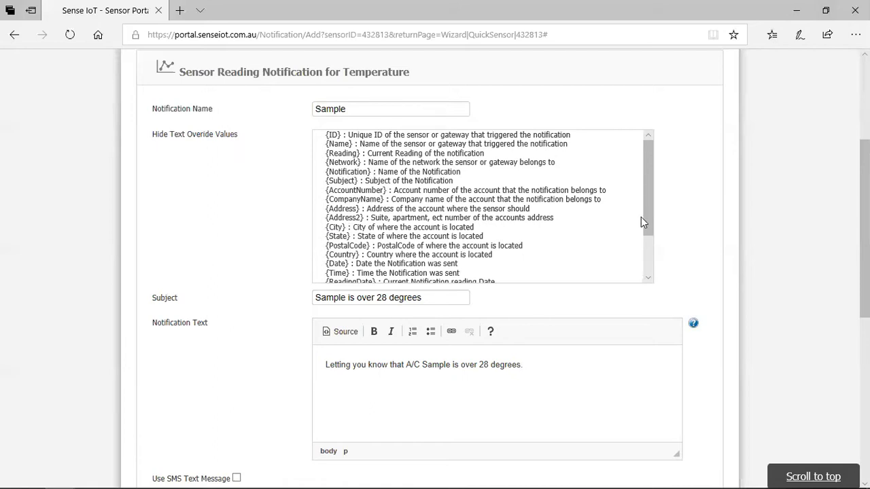
{"action": "left_click_drag", "start_coordinate": [646, 217], "coordinate": [656, 197]}
{"action": "left_click_drag", "start_coordinate": [327, 155], "coordinate": [360, 160]}
{"action": "key", "text": "ctrl+c"}
{"action": "left_click", "coordinate": [357, 399]}
{"action": "key", "text": "Return"}
{"action": "type", "text": "Sample is"}
{"action": "key", "text": "ctrl+v"}
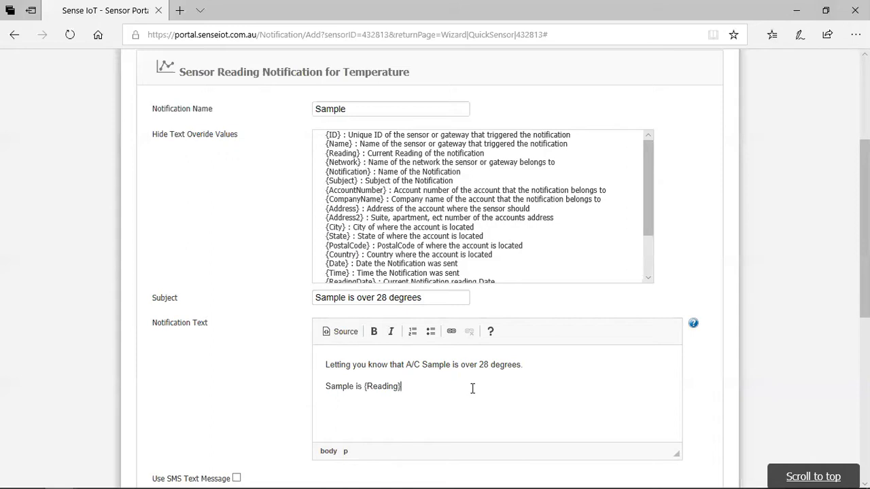
Enable the SMS text message option to view its separate message box, and disable the option again.
{"action": "scroll", "coordinate": [758, 351], "scroll_direction": "down", "scroll_amount": 3}
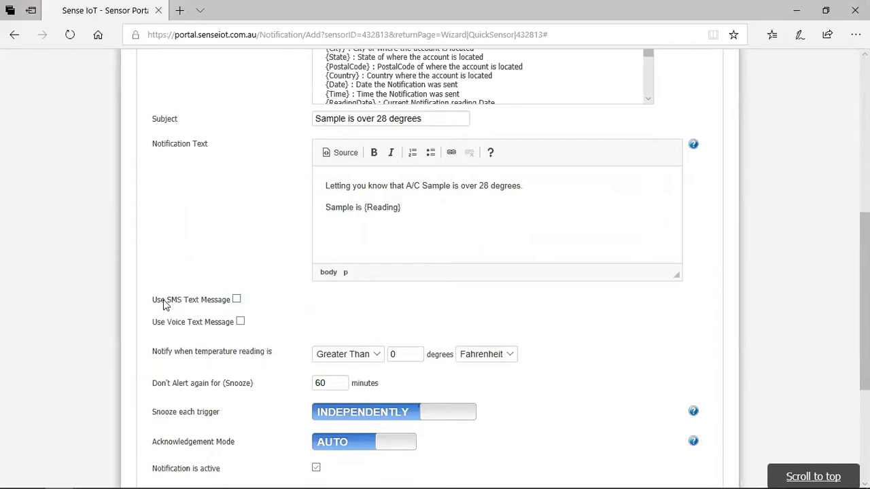
{"action": "left_click", "coordinate": [237, 300]}
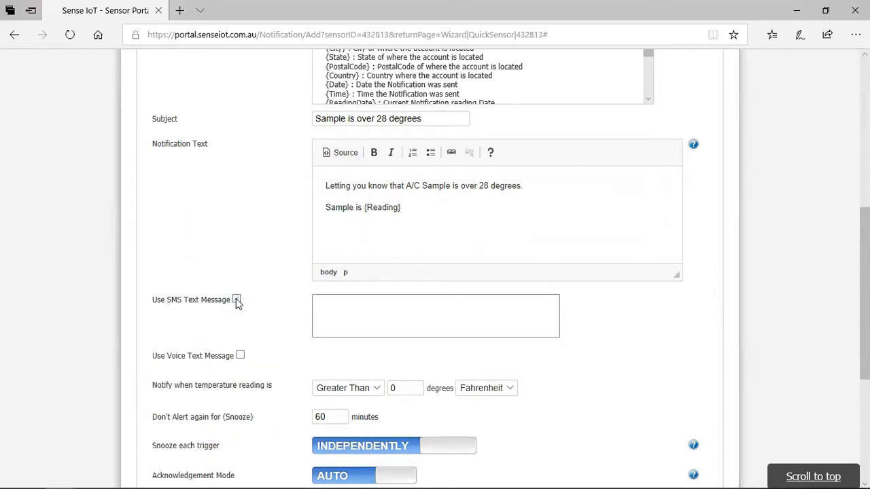
{"action": "left_click", "coordinate": [337, 309]}
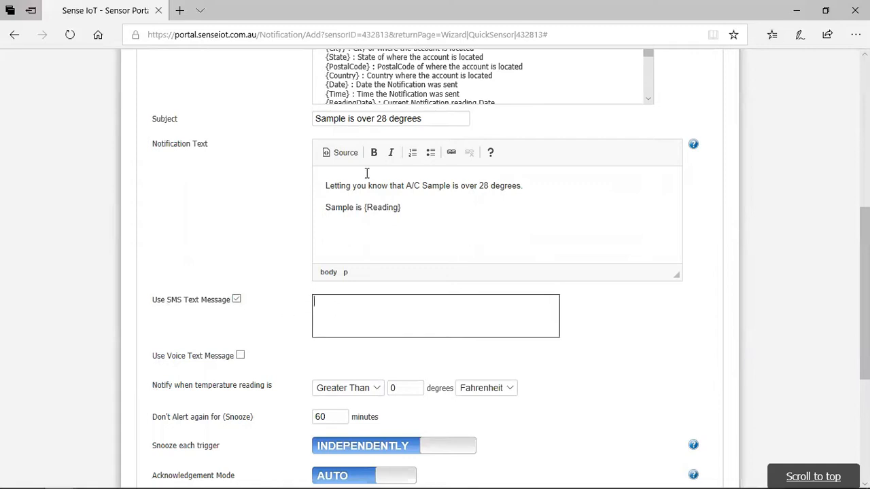
{"action": "left_click", "coordinate": [427, 209]}
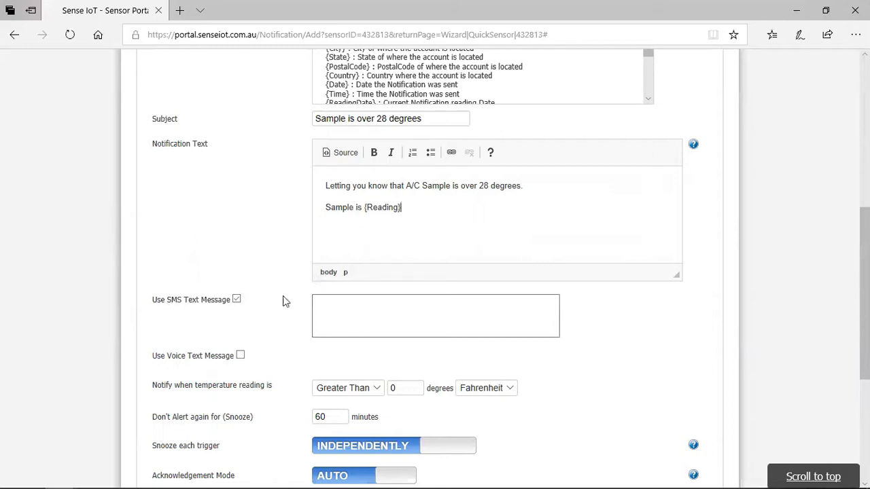
{"action": "left_click", "coordinate": [236, 300]}
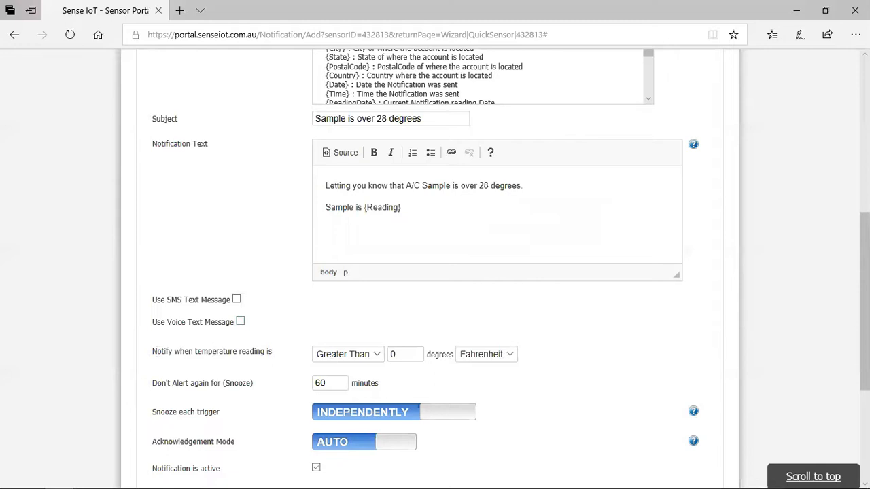
Set the temperature trigger's unit to Celsius and keep its condition at Greater Than.
{"action": "scroll", "coordinate": [863, 305], "scroll_direction": "down", "scroll_amount": 1}
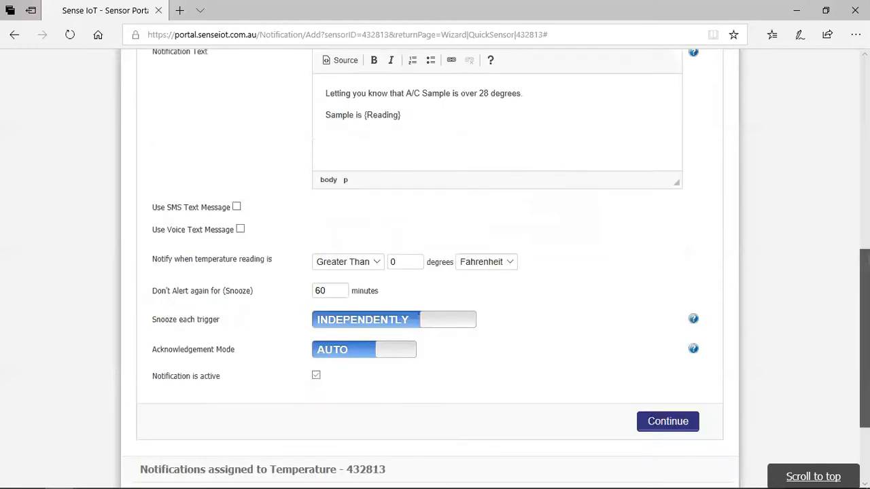
{"action": "left_click", "coordinate": [512, 262]}
{"action": "left_click", "coordinate": [492, 271]}
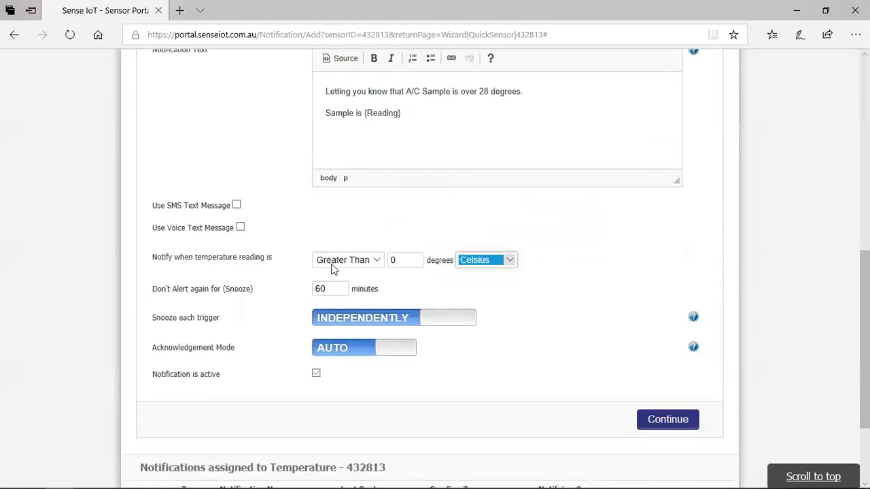
{"action": "left_click", "coordinate": [377, 261]}
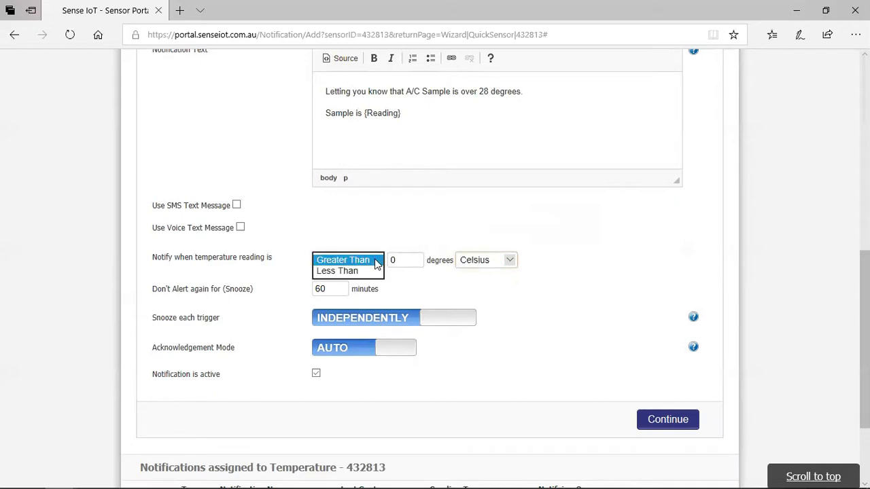
{"action": "left_click", "coordinate": [379, 262]}
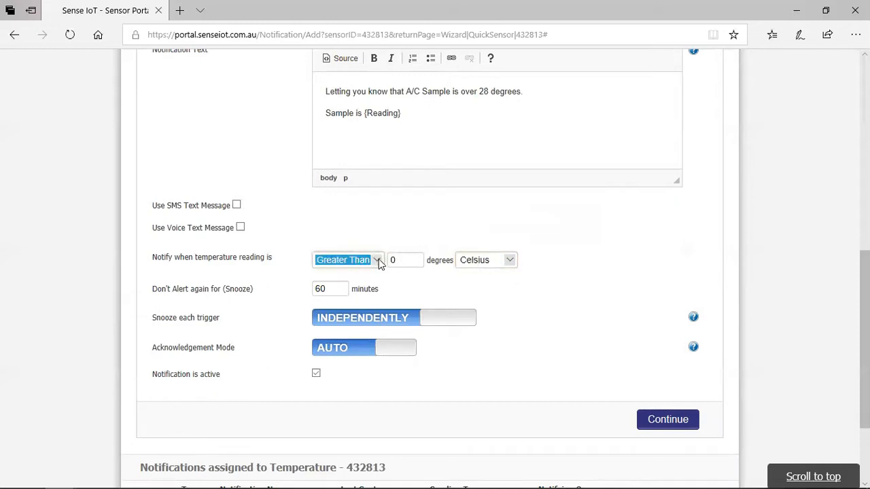
{"action": "left_click_drag", "start_coordinate": [196, 258], "coordinate": [246, 259]}
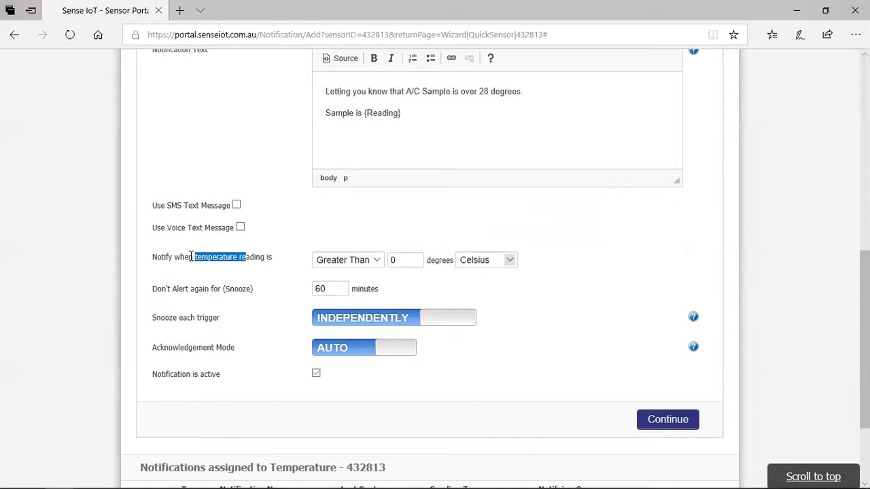
Set the temperature reading threshold for the notification trigger to 28 degrees.
{"action": "left_click_drag", "start_coordinate": [194, 257], "coordinate": [285, 255]}
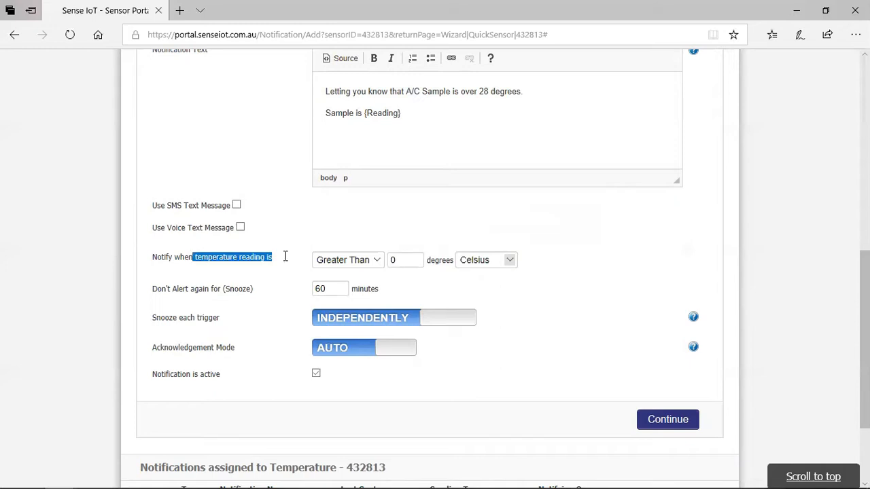
{"action": "left_click", "coordinate": [408, 260]}
{"action": "type", "text": "28"}
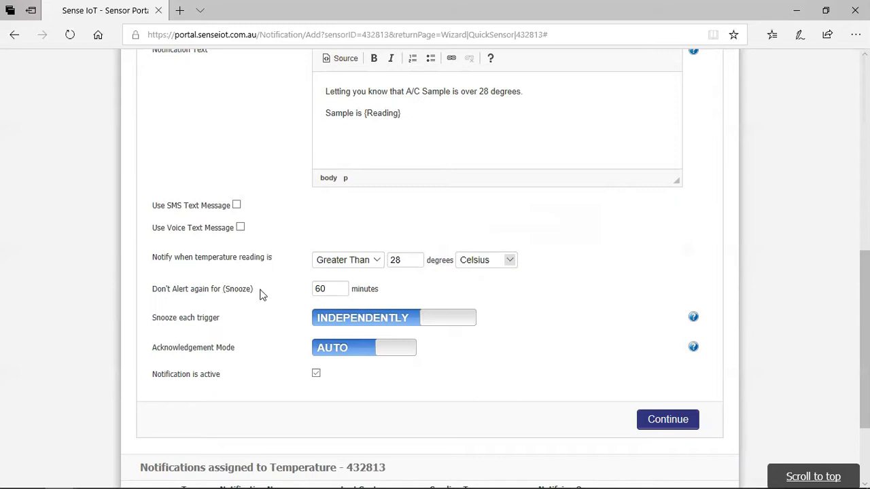
Examine the snooze interval together with the 28-degree wording in the notification text.
{"action": "left_click_drag", "start_coordinate": [330, 288], "coordinate": [306, 291]}
{"action": "left_click_drag", "start_coordinate": [469, 91], "coordinate": [551, 107]}
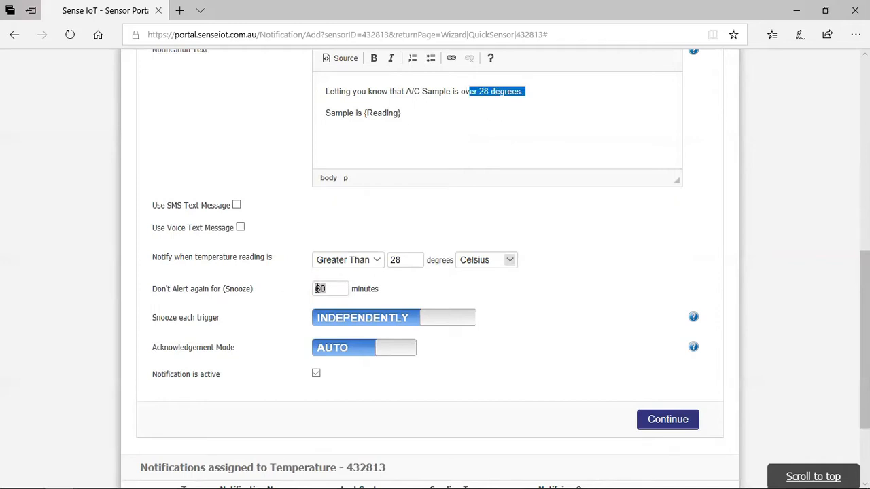
{"action": "left_click", "coordinate": [283, 300]}
{"action": "double_click", "coordinate": [322, 289]}
{"action": "left_click", "coordinate": [504, 92]}
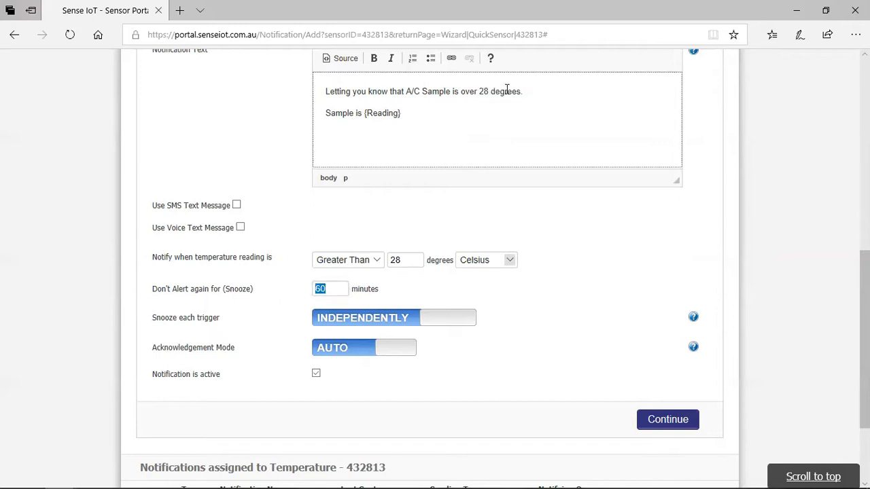
{"action": "left_click", "coordinate": [330, 288]}
{"action": "left_click_drag", "start_coordinate": [330, 287], "coordinate": [310, 288]}
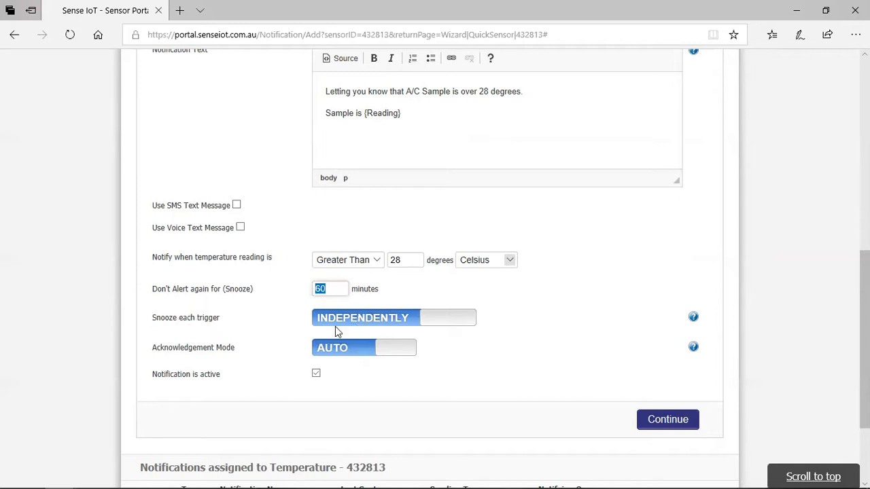
Try the Jointly option for snoozing each trigger and return the setting to Independently.
{"action": "left_click", "coordinate": [400, 323]}
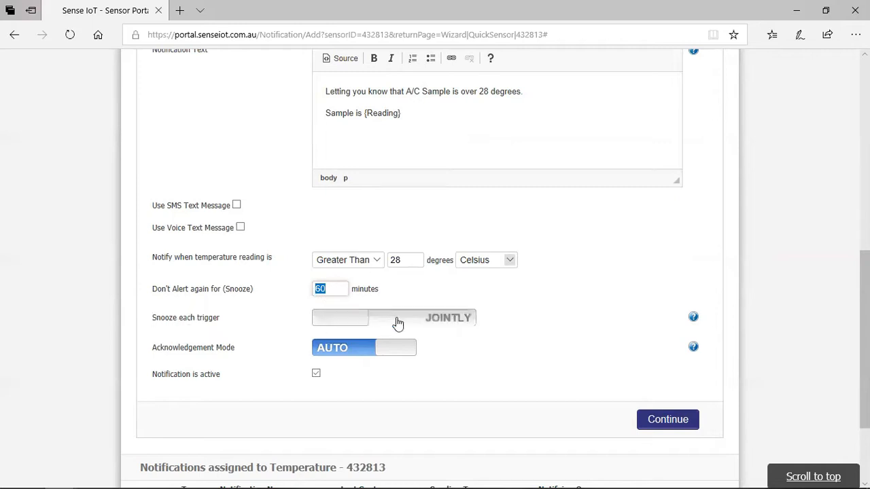
{"action": "left_click", "coordinate": [454, 324]}
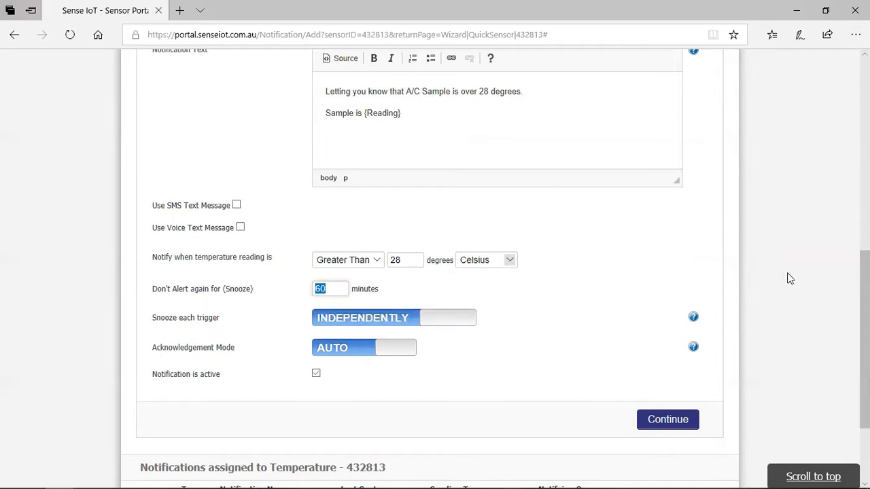
{"action": "scroll", "coordinate": [863, 340], "scroll_direction": "up", "scroll_amount": 3}
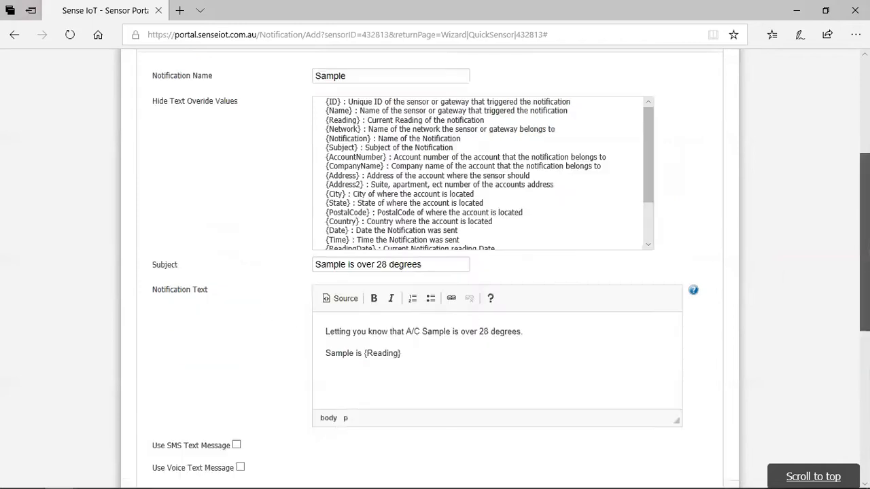
{"action": "scroll", "coordinate": [435, 272], "scroll_direction": "down", "scroll_amount": 3}
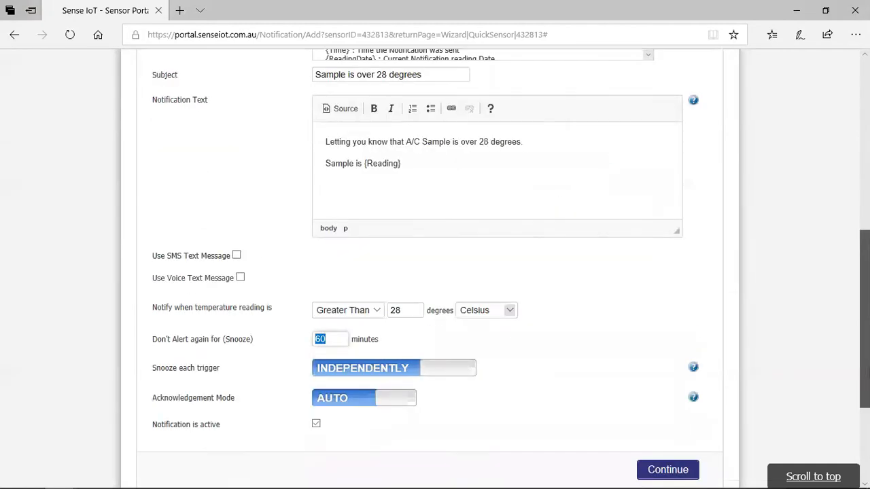
{"action": "scroll", "coordinate": [829, 317], "scroll_direction": "down", "scroll_amount": 2}
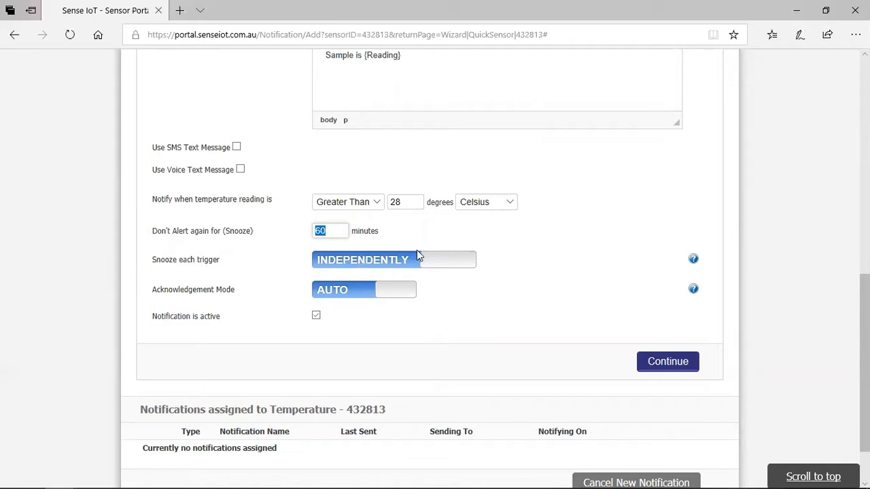
{"action": "left_click_drag", "start_coordinate": [865, 363], "coordinate": [864, 338]}
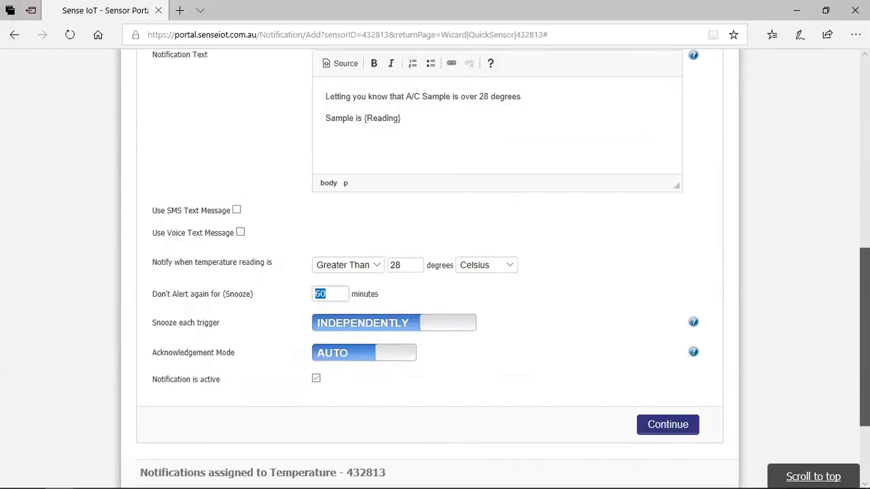
{"action": "left_click", "coordinate": [378, 329]}
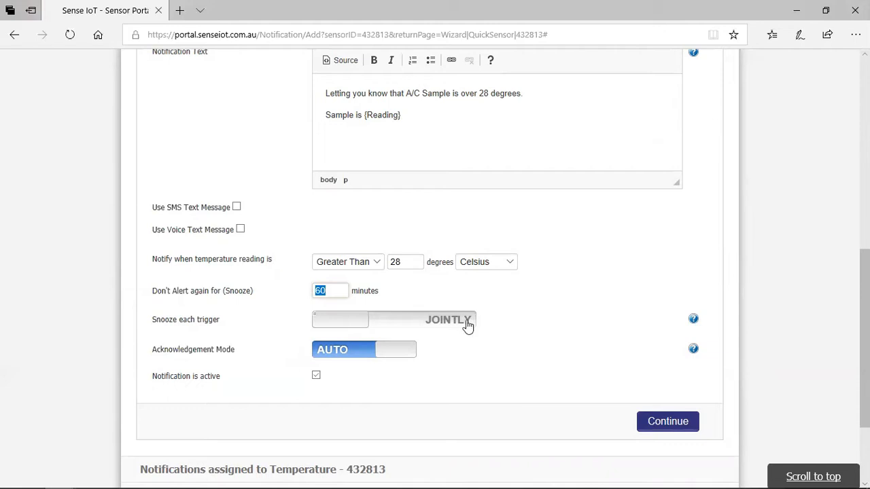
{"action": "left_click", "coordinate": [438, 320]}
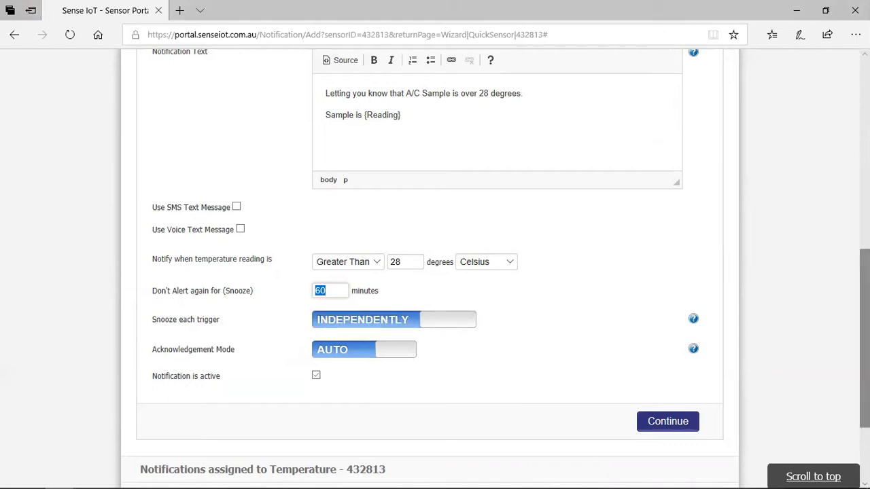
{"action": "scroll", "coordinate": [435, 272], "scroll_direction": "up", "scroll_amount": 2}
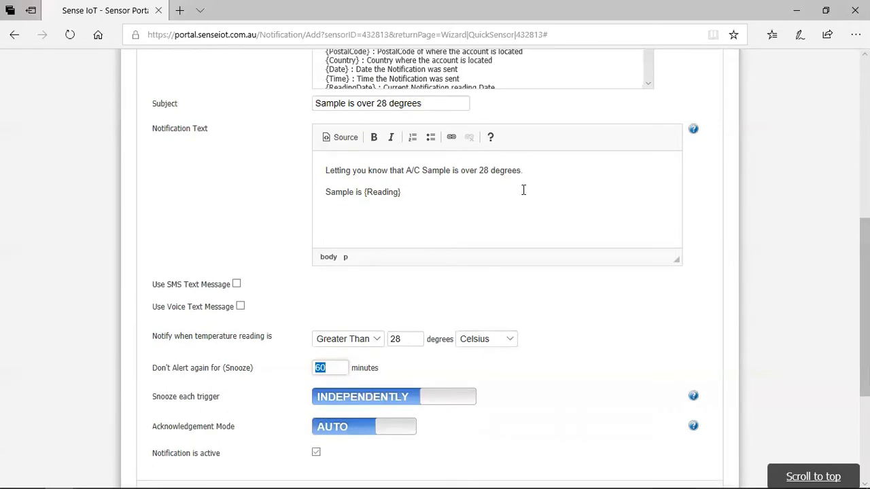
{"action": "left_click_drag", "start_coordinate": [446, 168], "coordinate": [426, 176]}
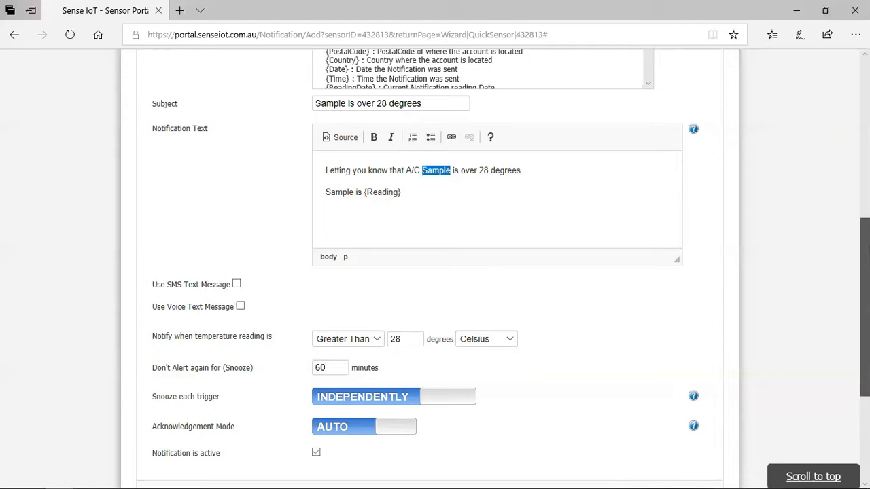
Try the Manual acknowledgement mode for the notification and return the setting to Auto.
{"action": "scroll", "coordinate": [865, 306], "scroll_direction": "down", "scroll_amount": 3}
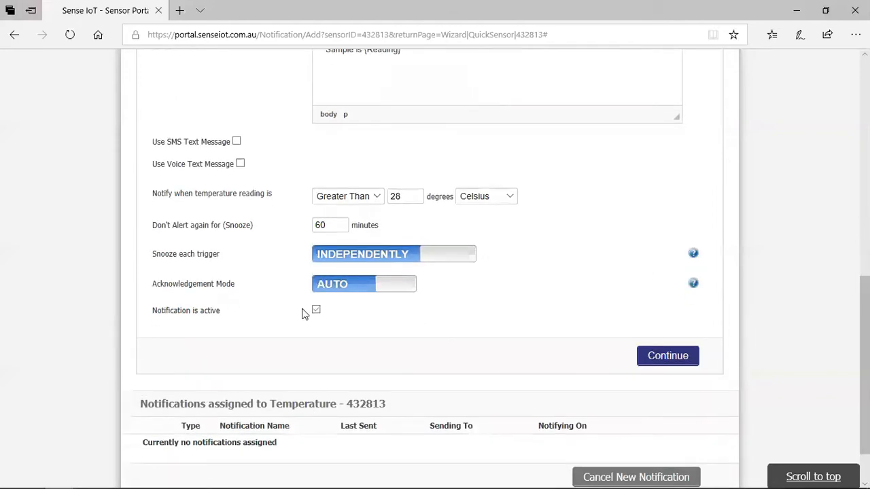
{"action": "left_click", "coordinate": [340, 285]}
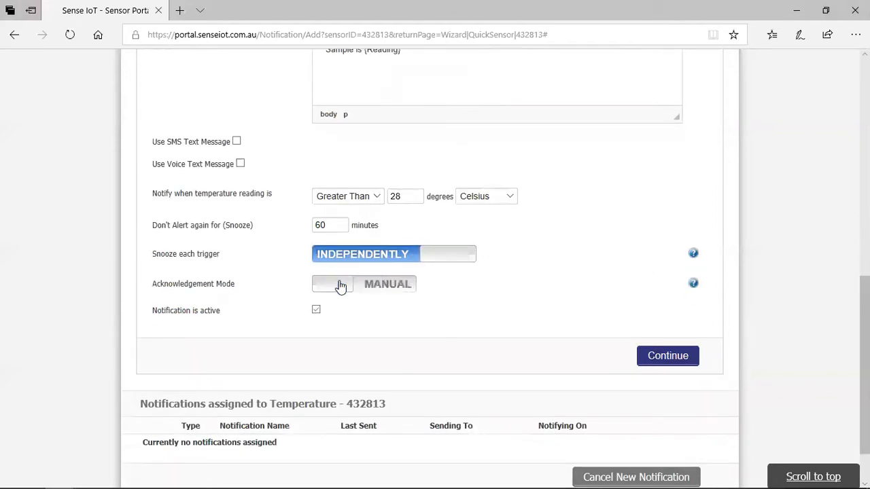
{"action": "left_click", "coordinate": [374, 287]}
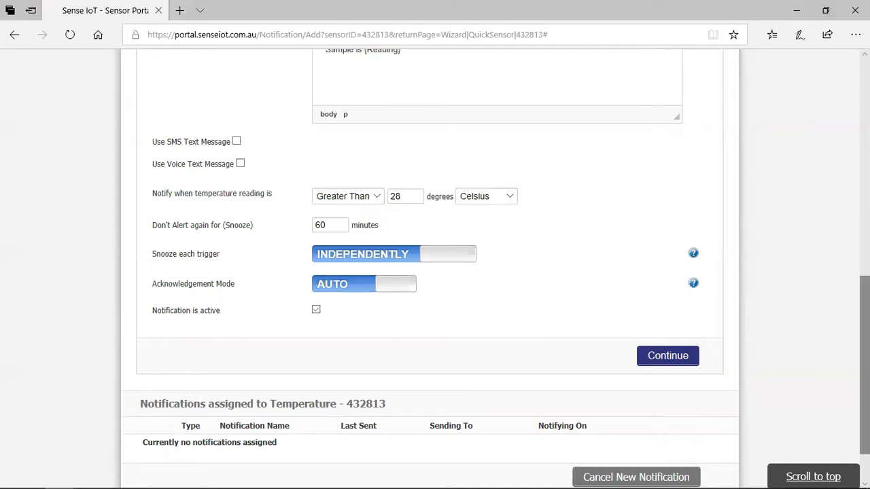
{"action": "scroll", "coordinate": [864, 360], "scroll_direction": "up", "scroll_amount": 2}
{"action": "left_click_drag", "start_coordinate": [479, 131], "coordinate": [528, 131]}
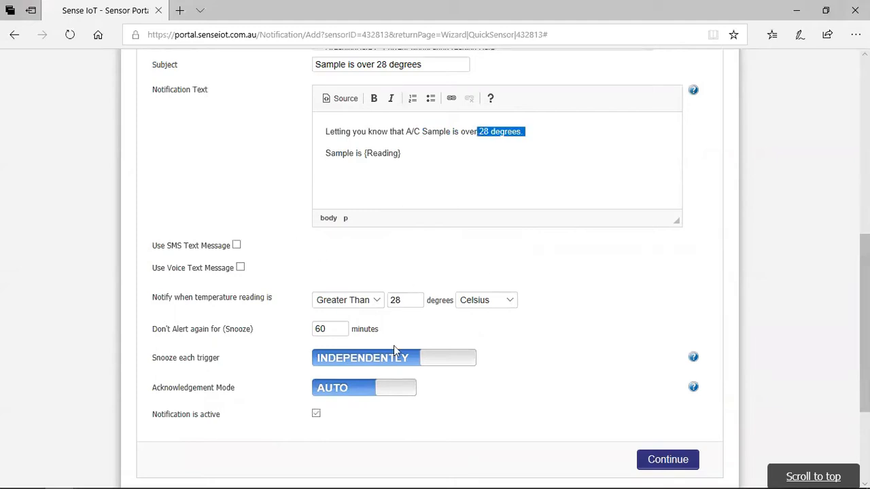
{"action": "left_click_drag", "start_coordinate": [404, 298], "coordinate": [376, 300]}
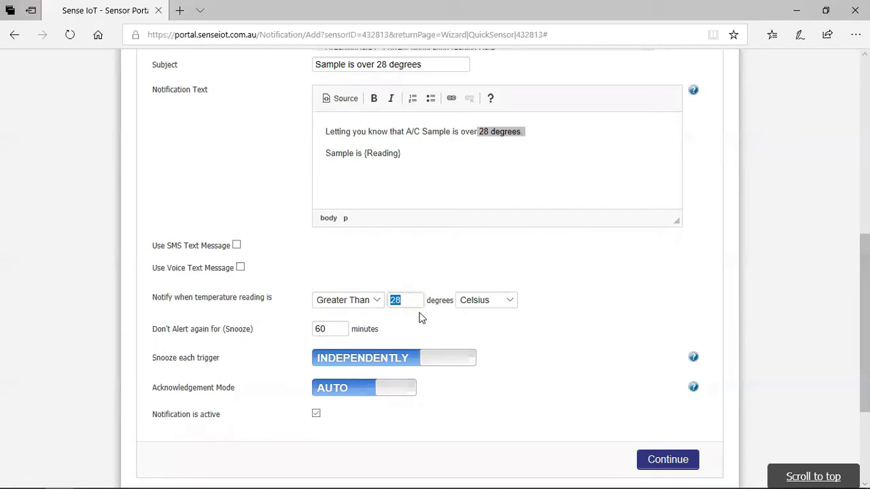
{"action": "left_click", "coordinate": [341, 395]}
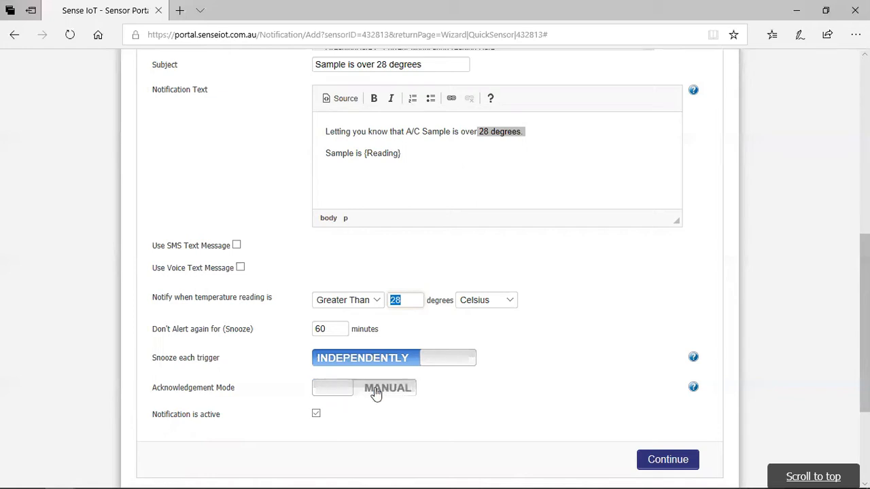
{"action": "left_click", "coordinate": [313, 389]}
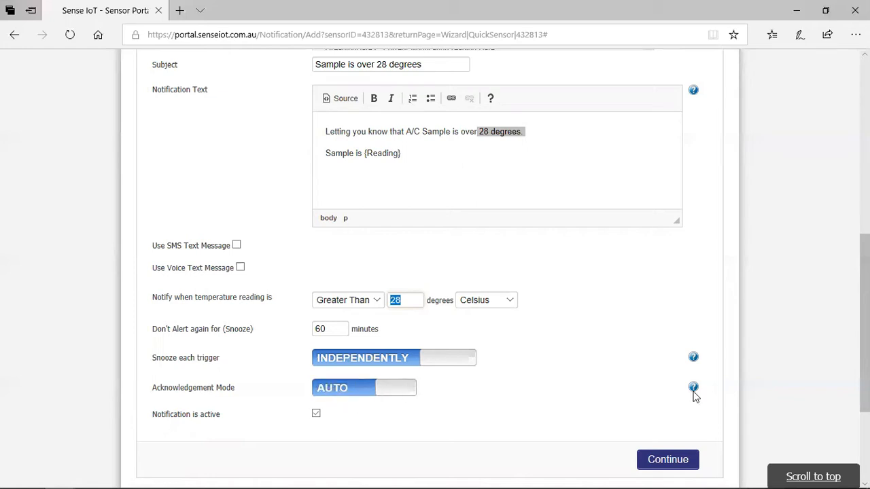
{"action": "scroll", "coordinate": [621, 381], "scroll_direction": "down", "scroll_amount": 3}
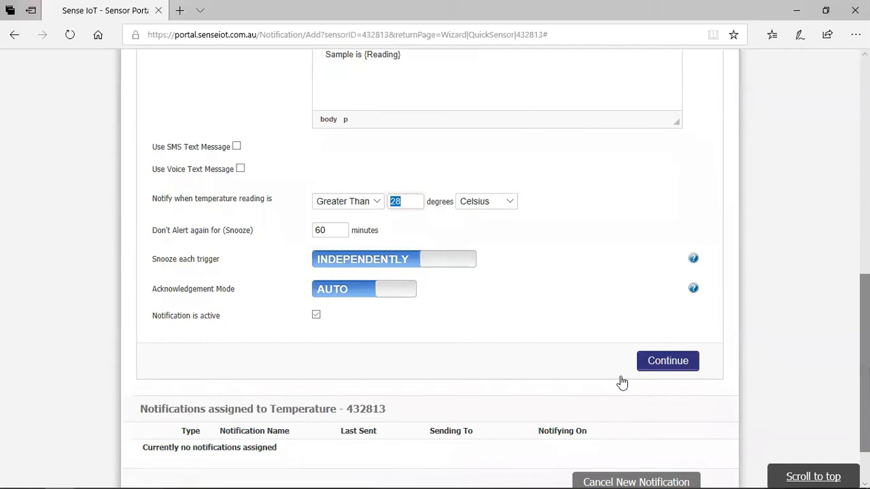
{"action": "left_click", "coordinate": [339, 290]}
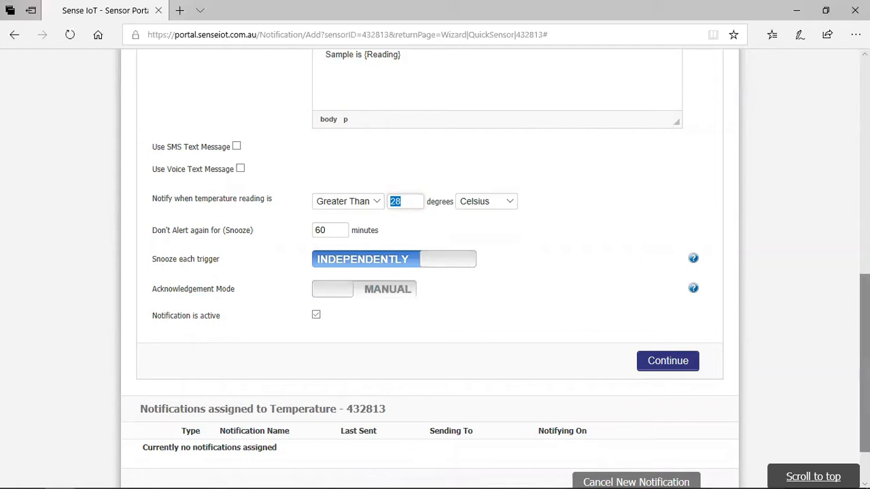
{"action": "scroll", "coordinate": [496, 269], "scroll_direction": "up", "scroll_amount": 1}
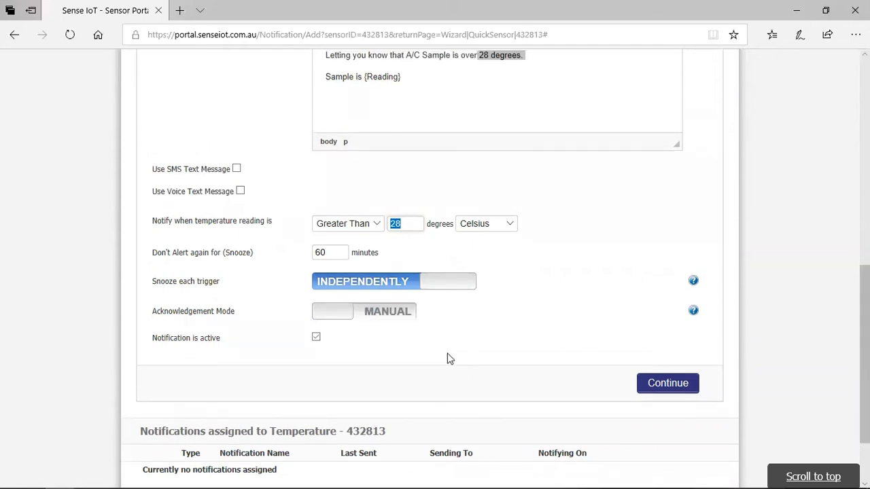
{"action": "left_click", "coordinate": [401, 311]}
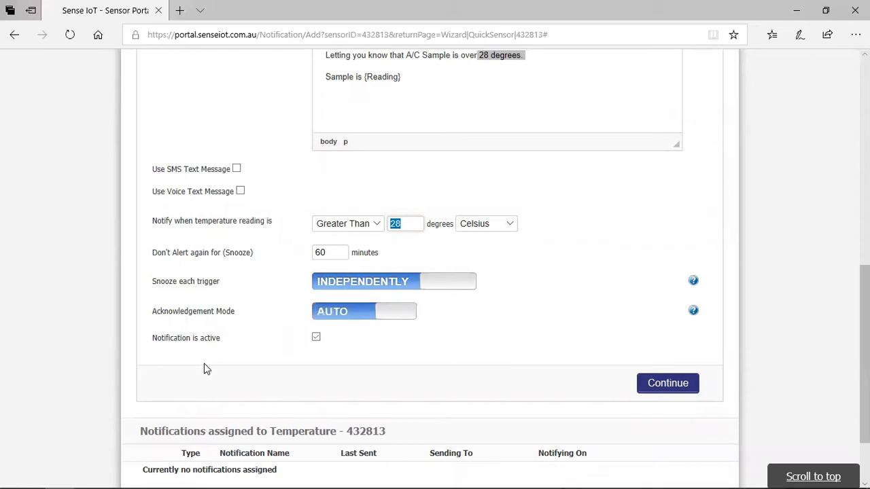
Keep the notification active and continue to the selection of people to notify.
{"action": "left_click", "coordinate": [316, 338]}
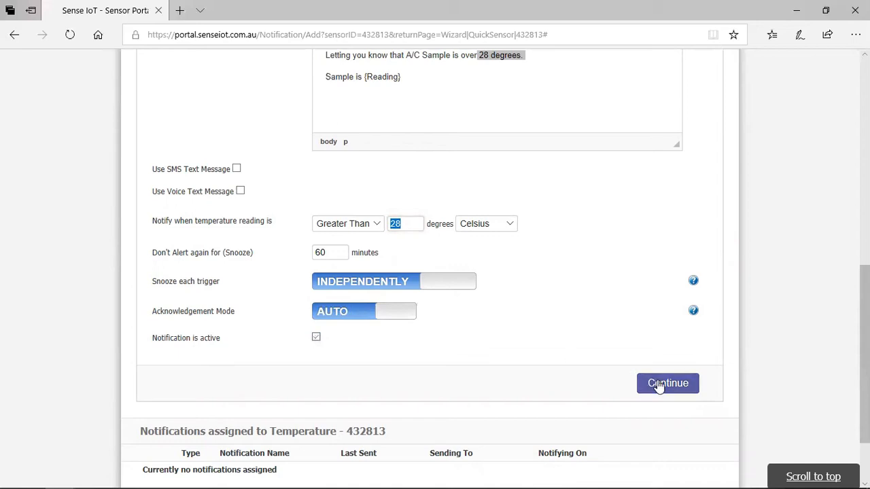
{"action": "left_click", "coordinate": [663, 383]}
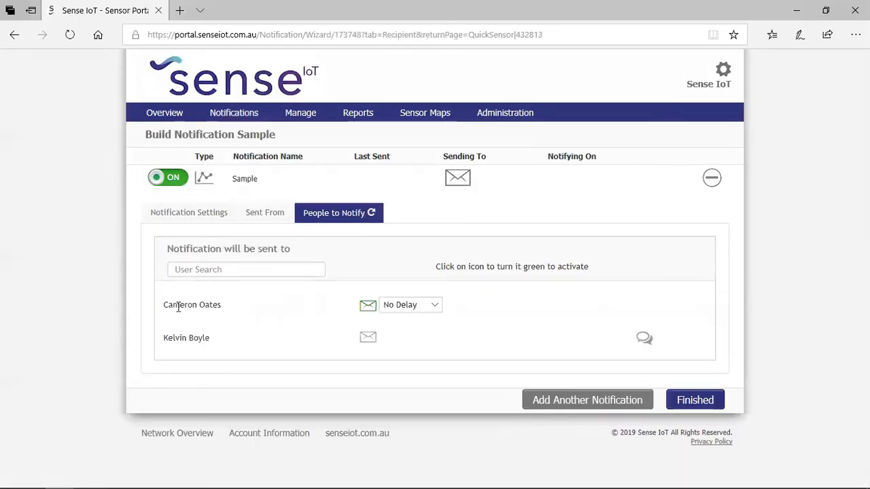
Activate e-mail alerts for the second listed user with a 20 min delay.
{"action": "left_click_drag", "start_coordinate": [228, 308], "coordinate": [171, 308]}
{"action": "left_click_drag", "start_coordinate": [207, 340], "coordinate": [165, 338]}
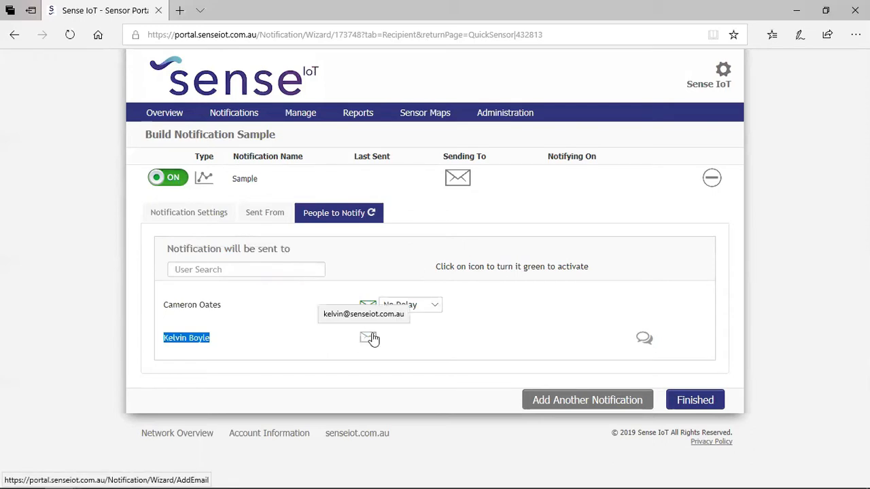
{"action": "left_click", "coordinate": [330, 336]}
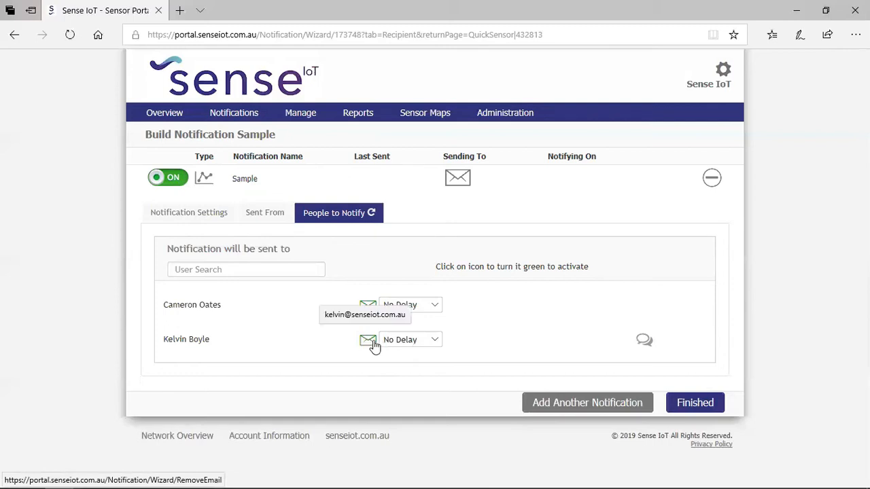
{"action": "left_click", "coordinate": [437, 339]}
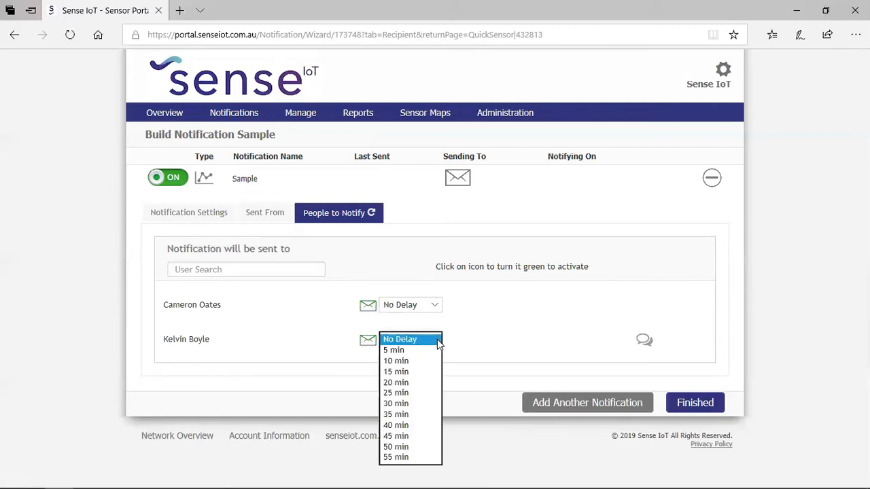
{"action": "left_click", "coordinate": [421, 384]}
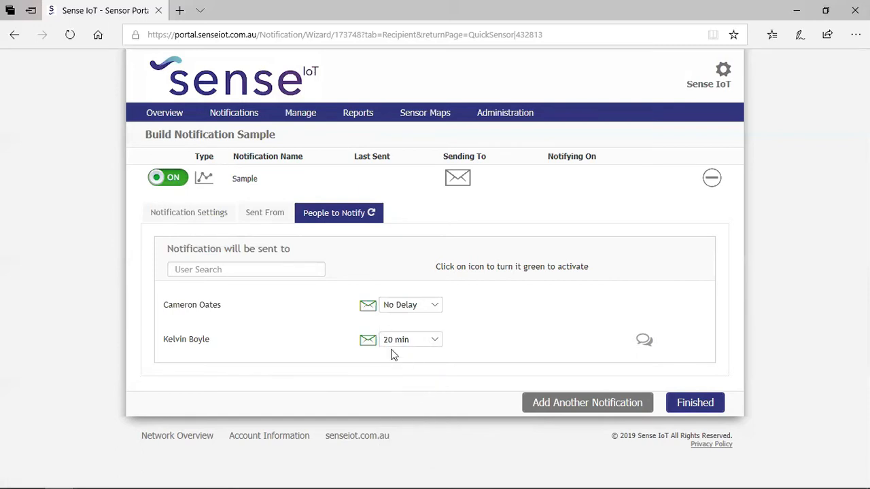
{"action": "left_click", "coordinate": [434, 346]}
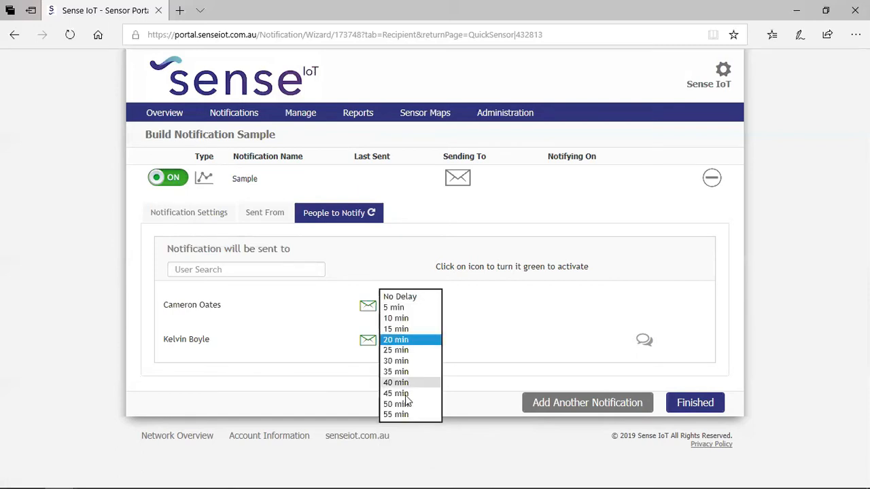
{"action": "left_click", "coordinate": [496, 344]}
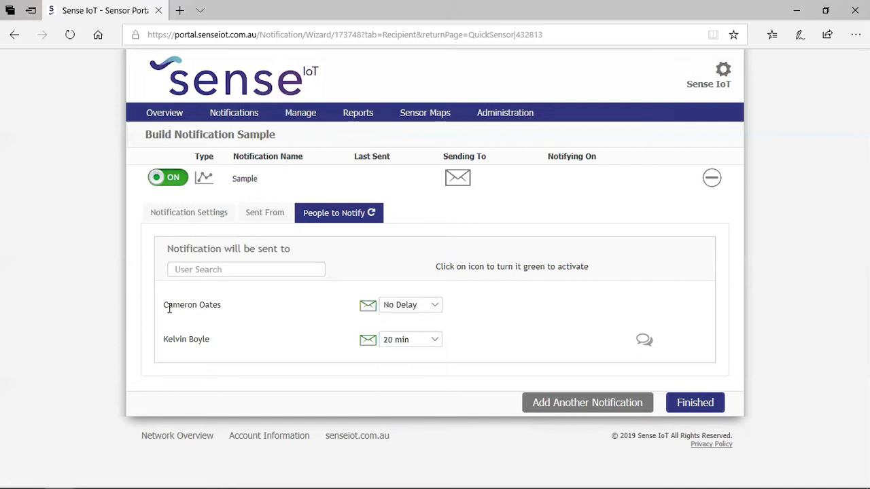
Check the two listed recipients and finish building the Sample notification.
{"action": "left_click_drag", "start_coordinate": [164, 305], "coordinate": [293, 304]}
{"action": "left_click_drag", "start_coordinate": [211, 340], "coordinate": [163, 339]}
{"action": "left_click", "coordinate": [690, 408]}
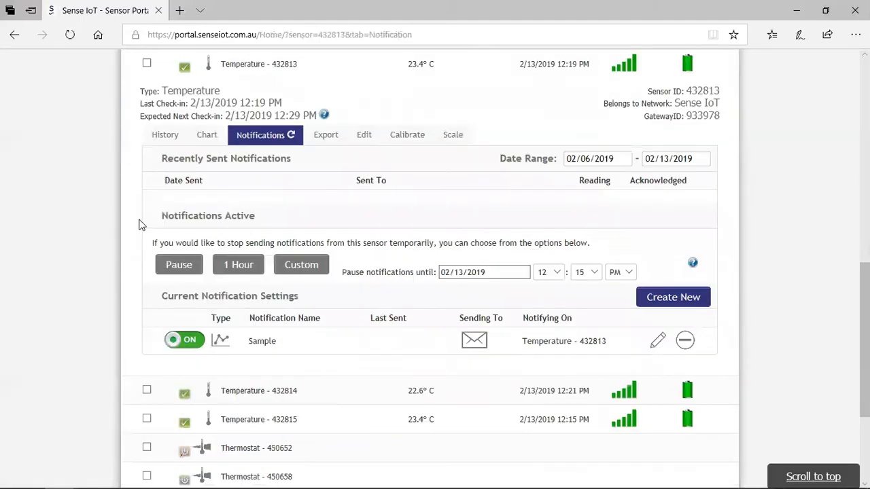
Open the portal's full notification list and switch the Sample notification off.
{"action": "left_click_drag", "start_coordinate": [866, 292], "coordinate": [243, 92]}
{"action": "left_click", "coordinate": [225, 111]}
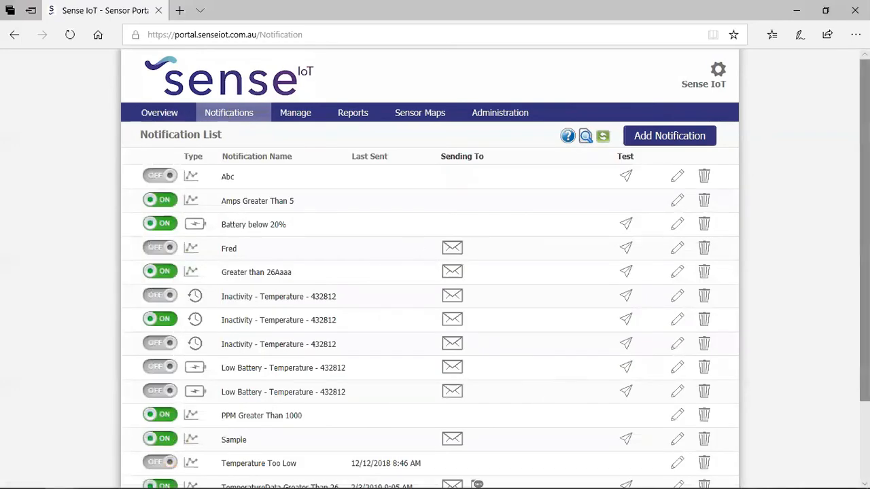
{"action": "scroll", "coordinate": [555, 392], "scroll_direction": "down", "scroll_amount": 2}
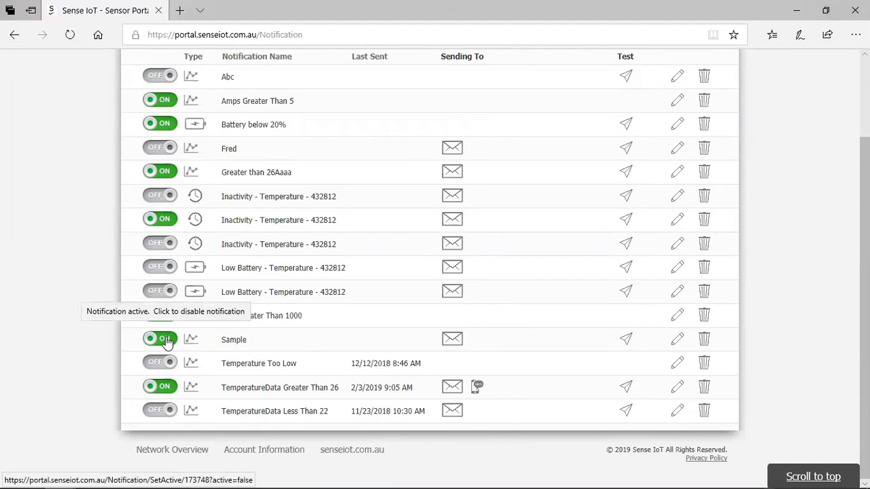
{"action": "left_click_drag", "start_coordinate": [168, 341], "coordinate": [202, 339]}
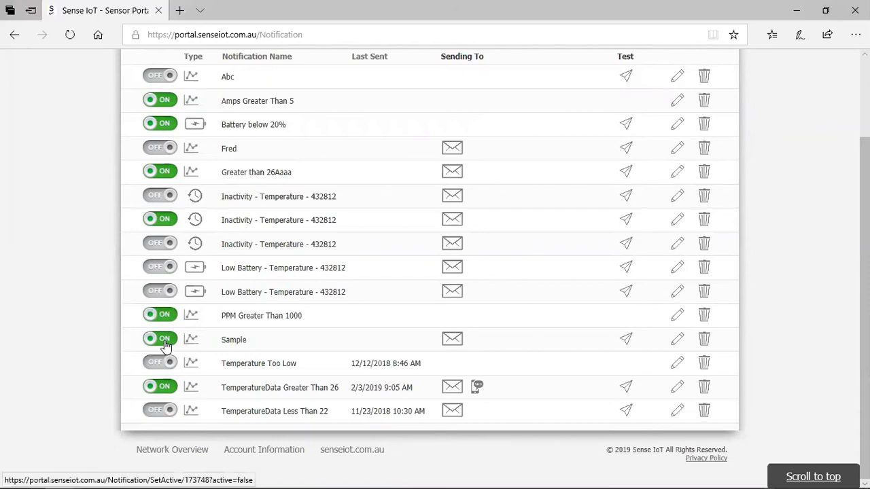
{"action": "left_click", "coordinate": [166, 345]}
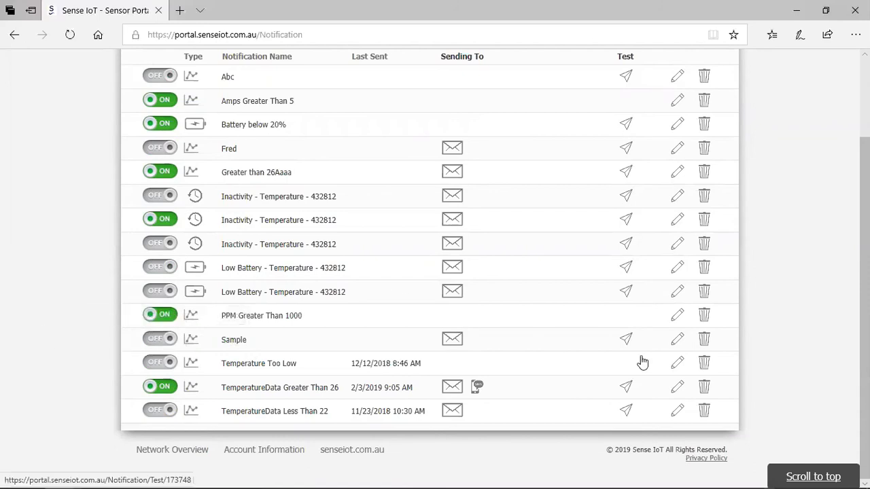
{"action": "scroll", "coordinate": [430, 272], "scroll_direction": "up", "scroll_amount": 2}
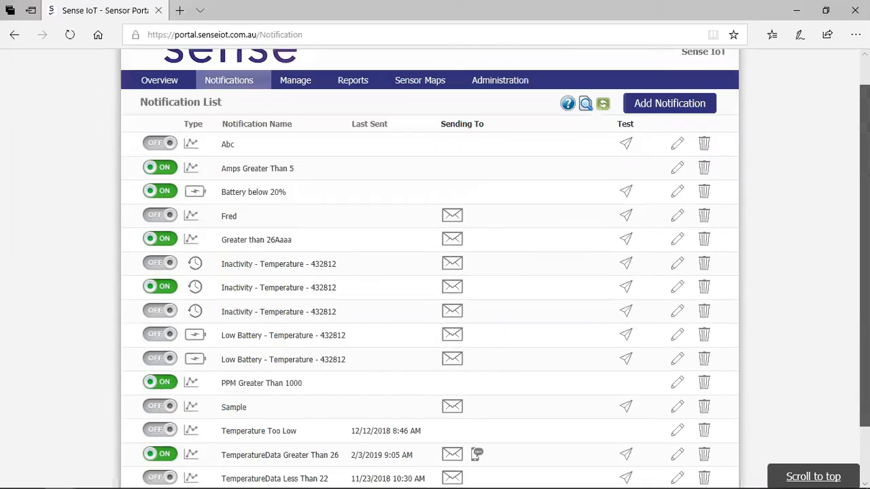